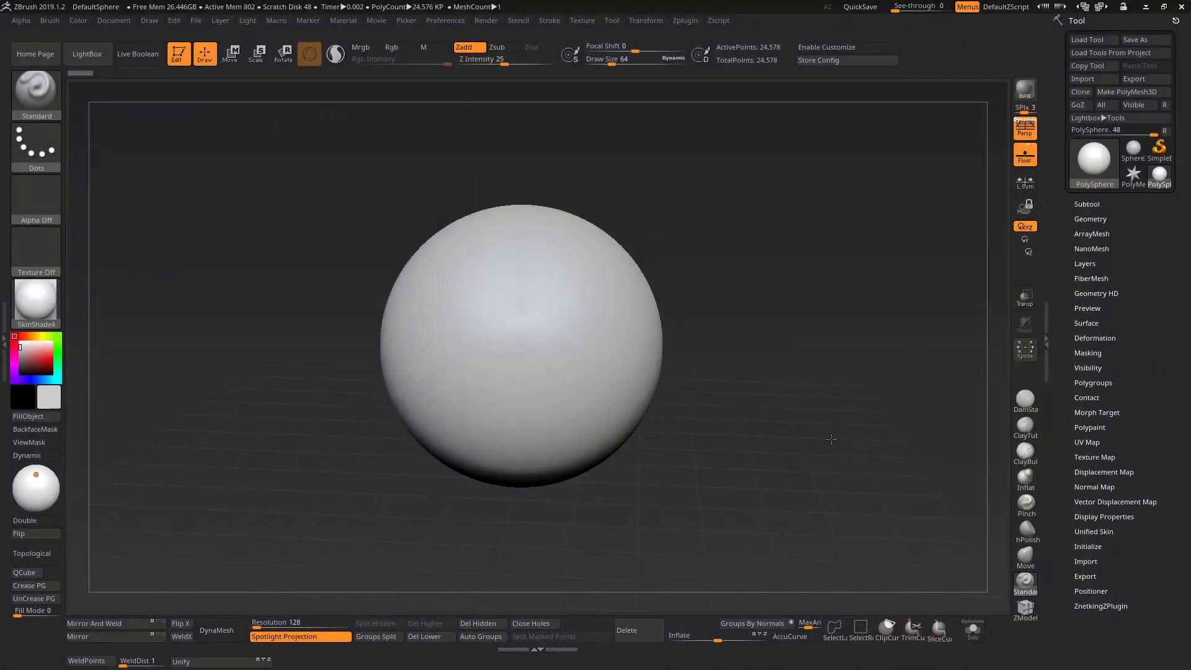
Show the reference grid planes on all three axes around the sphere
{"action": "left_click_drag", "start_coordinate": [752, 461], "coordinate": [766, 438], "text": "alt"}
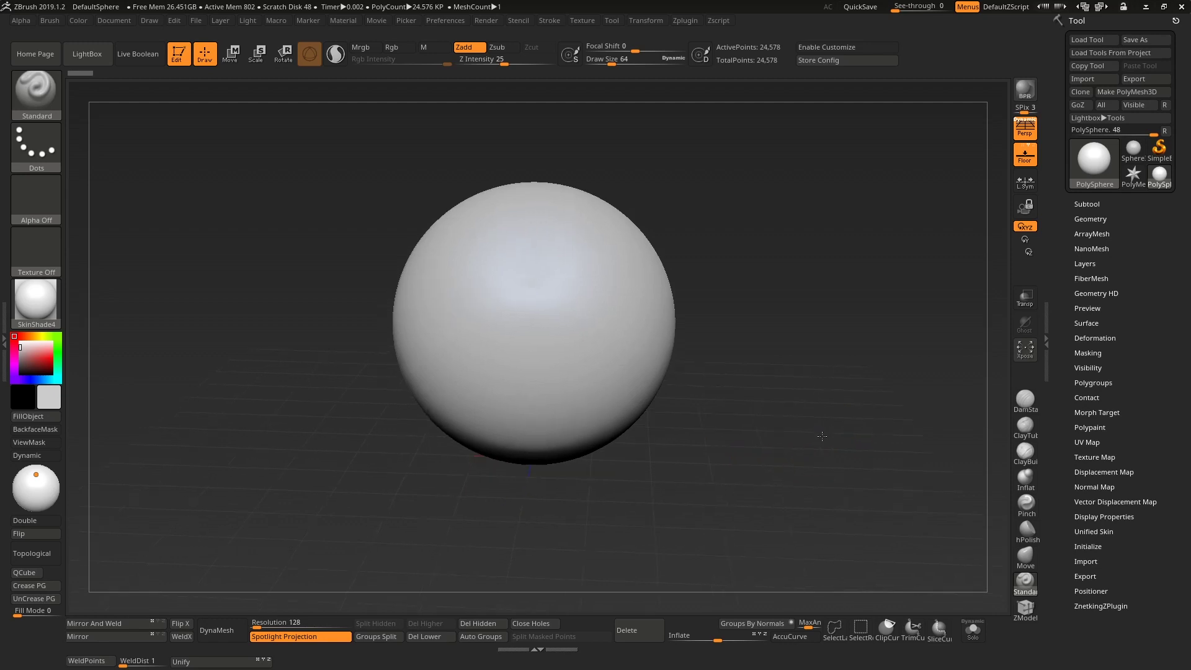
{"action": "left_click", "coordinate": [1028, 160]}
{"action": "left_click", "coordinate": [1028, 160]}
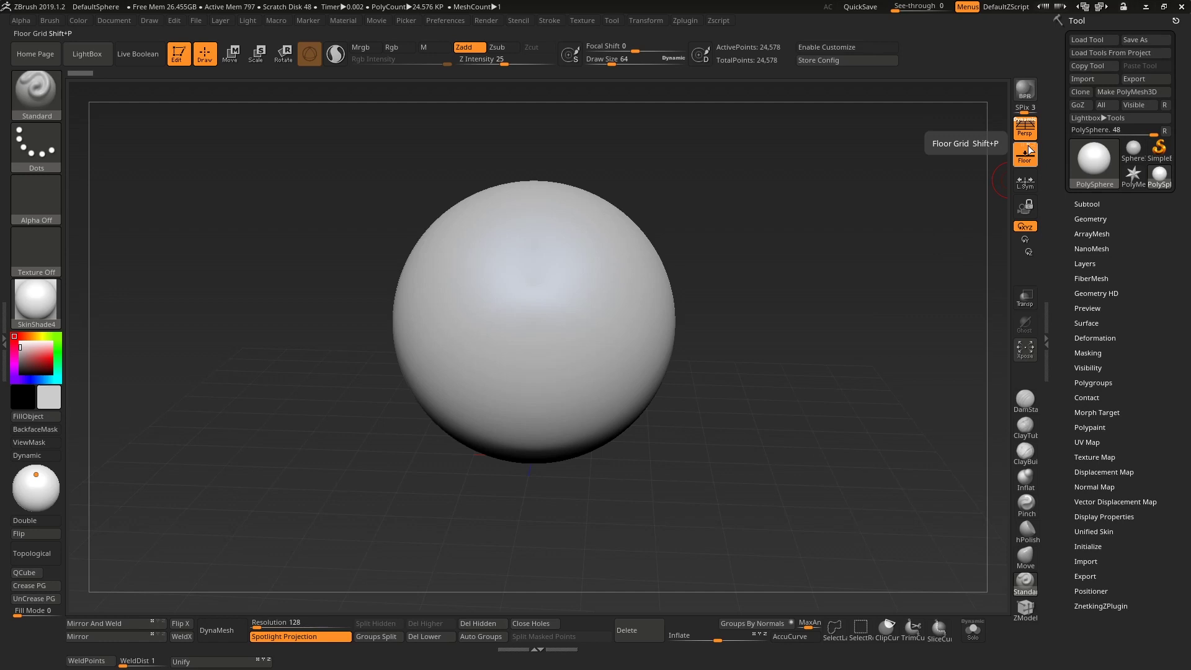
{"action": "left_click", "coordinate": [1027, 149]}
{"action": "left_click", "coordinate": [1033, 147]}
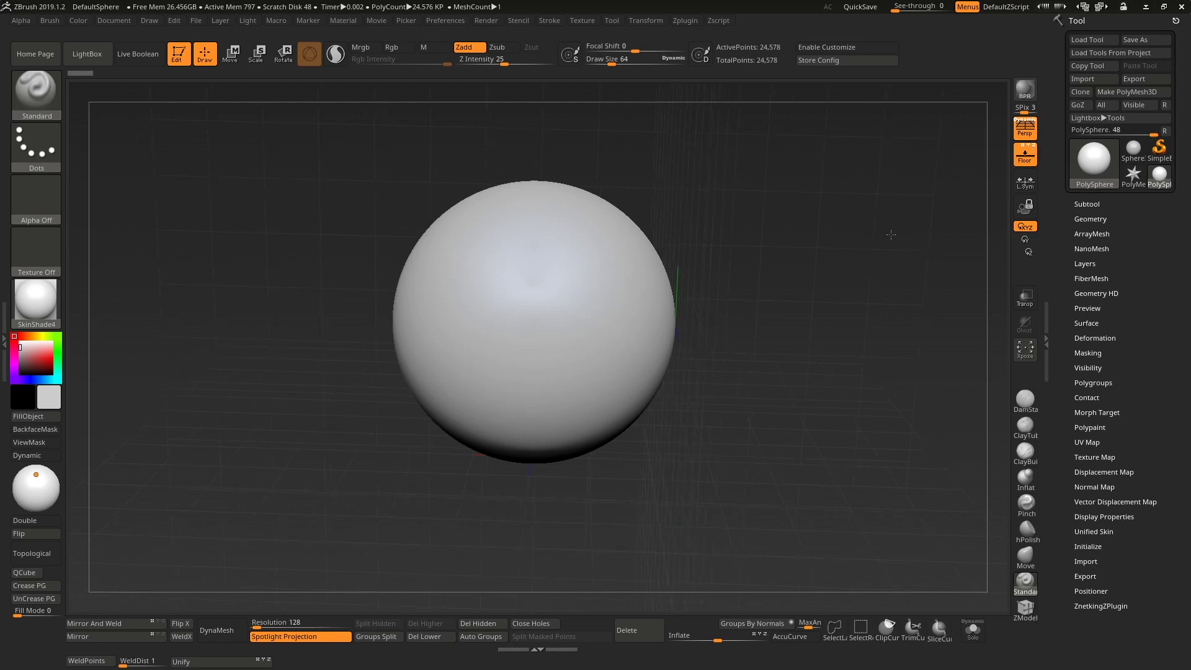
{"action": "left_click_drag", "start_coordinate": [867, 316], "coordinate": [786, 370], "text": "alt"}
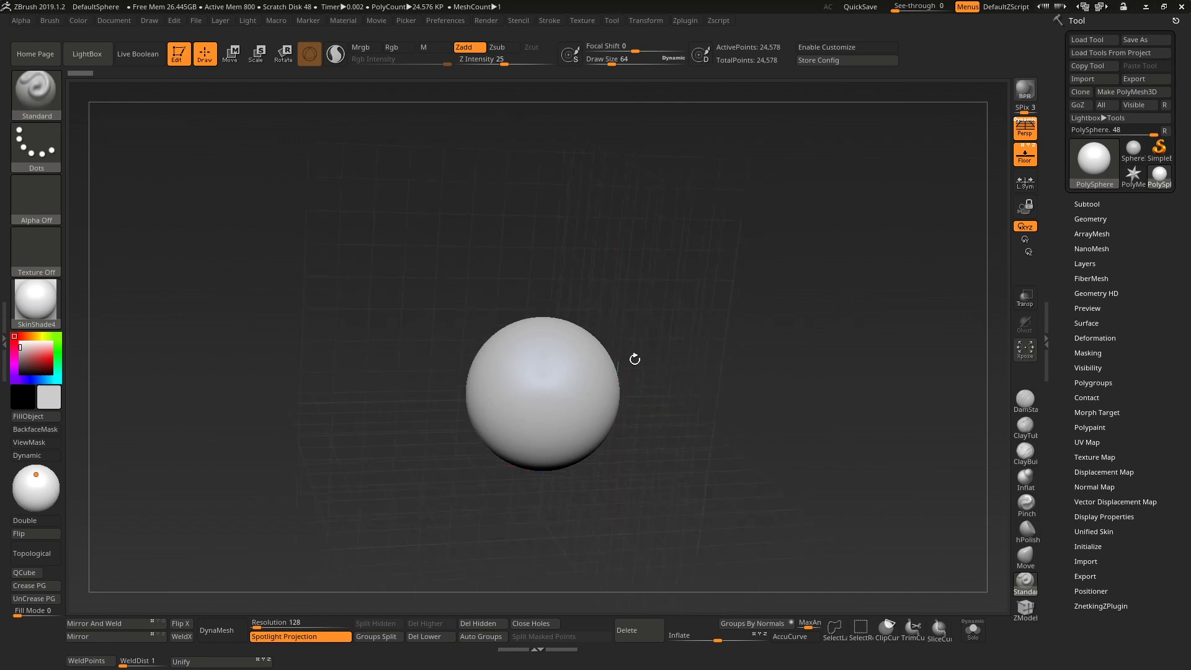
{"action": "left_click_drag", "start_coordinate": [646, 309], "coordinate": [899, 368]}
{"action": "left_click_drag", "start_coordinate": [629, 404], "coordinate": [848, 349]}
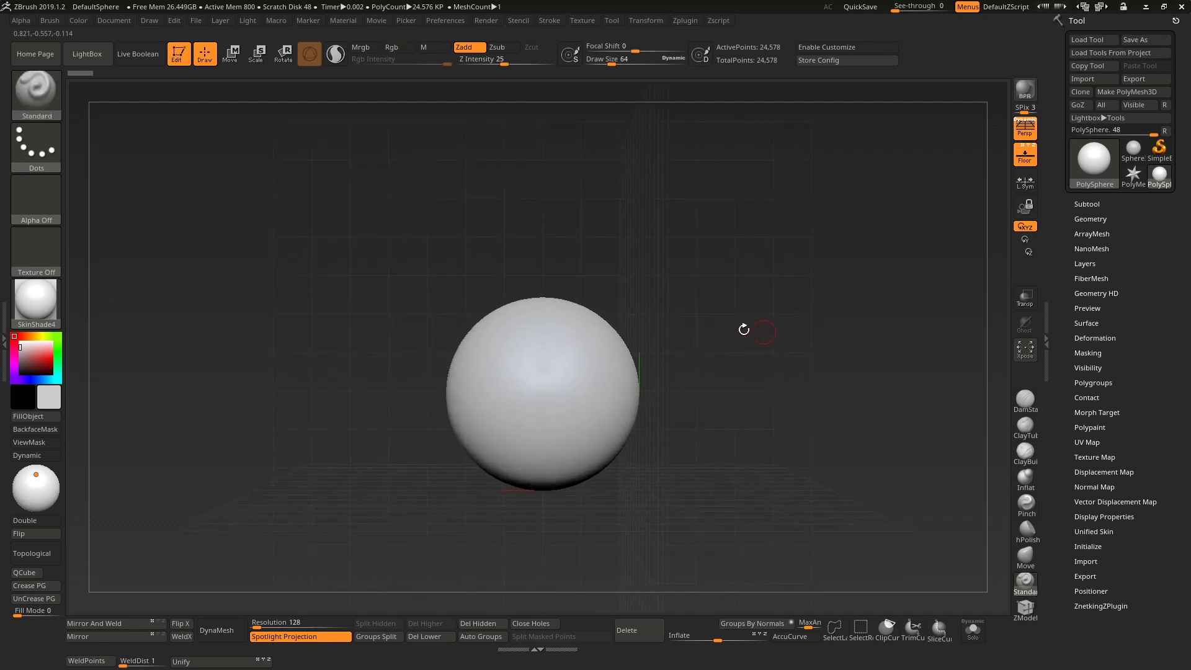
Import chimera.jpg as Map1 of the Front-Back grid and view it behind the sphere
{"action": "left_click", "coordinate": [150, 19]}
{"action": "scroll", "coordinate": [248, 307], "scroll_direction": "down", "scroll_amount": 5}
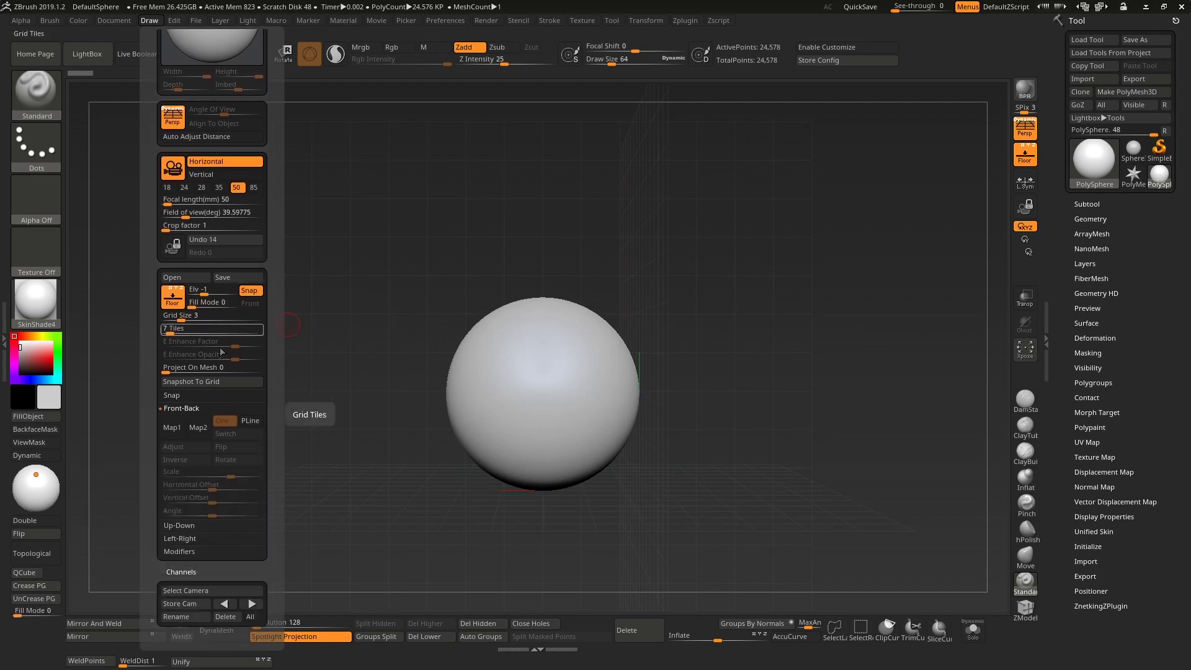
{"action": "left_click", "coordinate": [187, 406]}
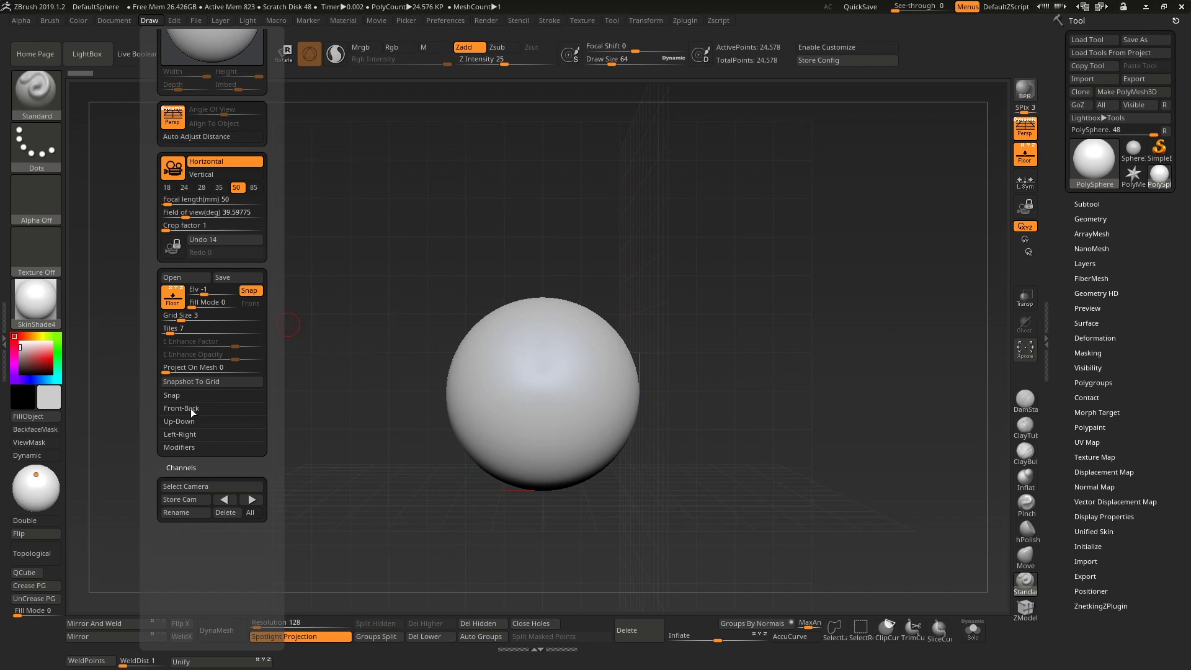
{"action": "left_click", "coordinate": [191, 409]}
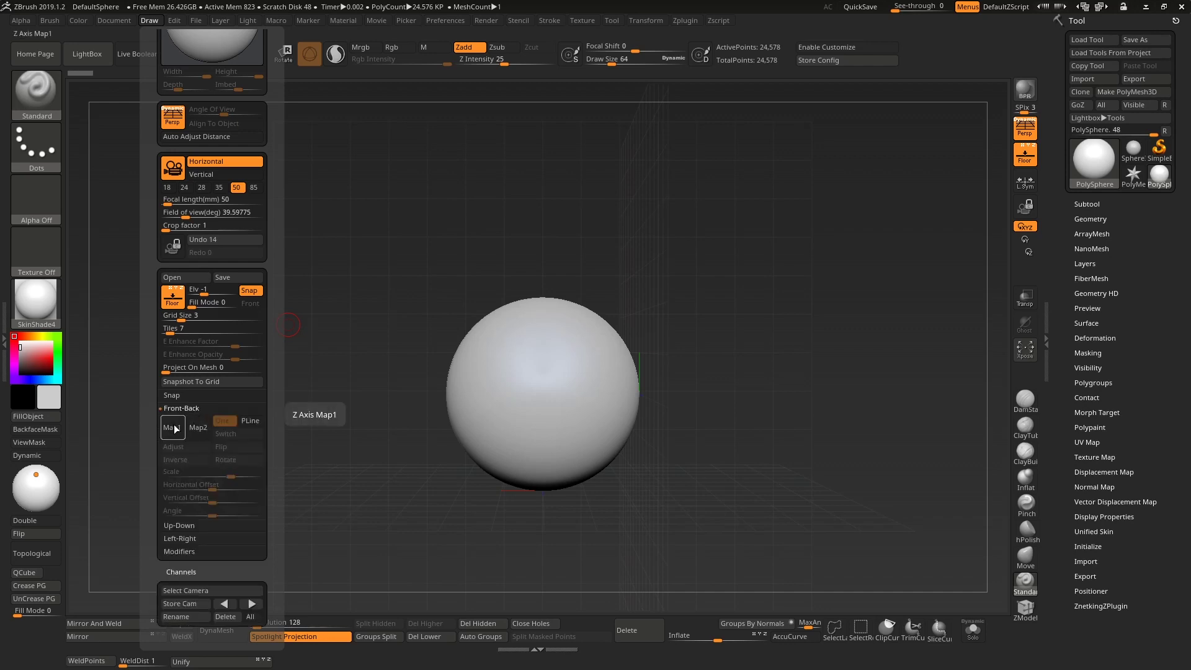
{"action": "left_click", "coordinate": [173, 427]}
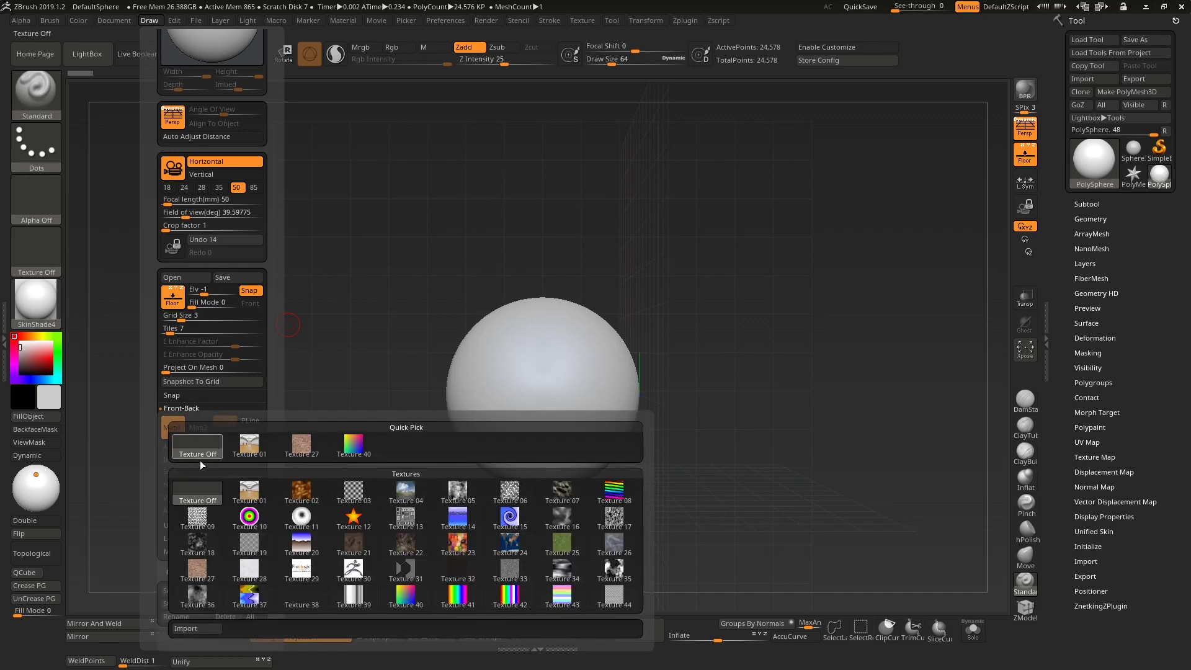
{"action": "left_click", "coordinate": [197, 628]}
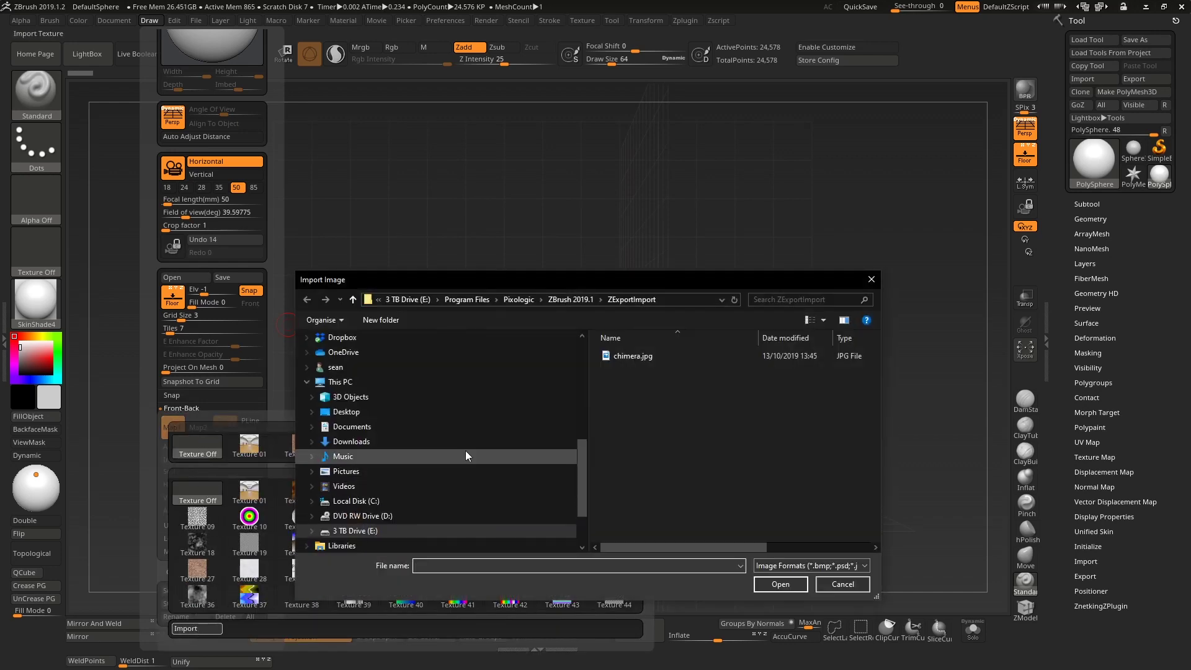
{"action": "left_click", "coordinate": [633, 356]}
{"action": "left_click", "coordinate": [780, 583]}
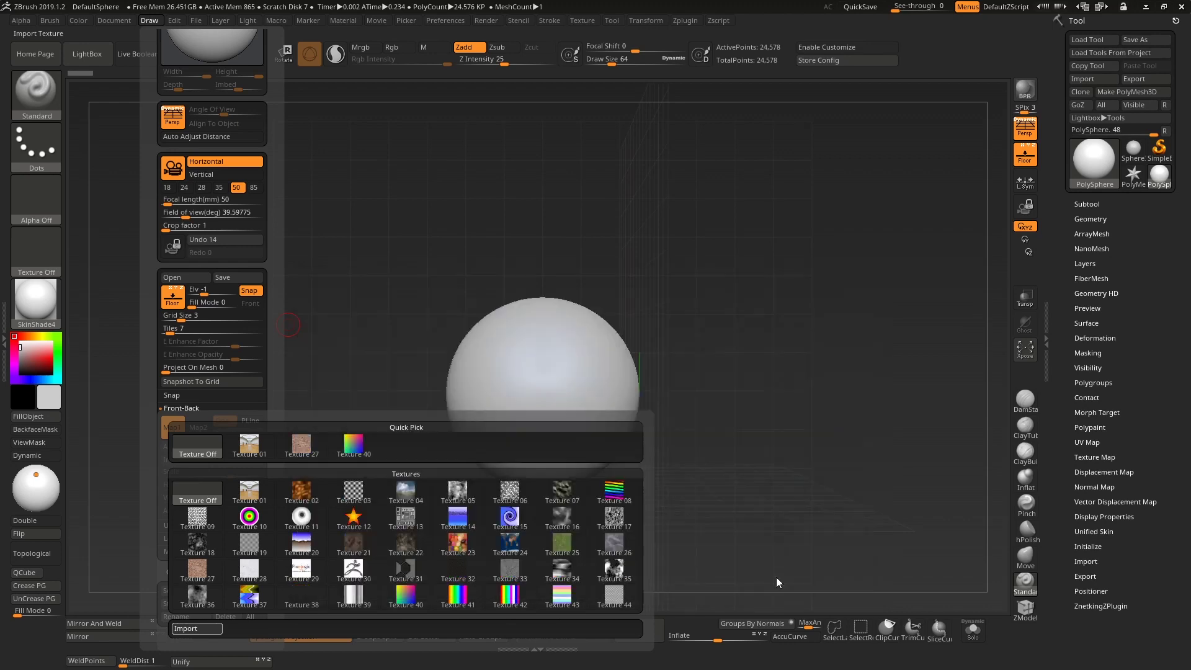
{"action": "left_click_drag", "start_coordinate": [558, 218], "coordinate": [540, 453]}
{"action": "right_click_drag", "start_coordinate": [541, 453], "coordinate": [550, 286], "text": "ctrl"}
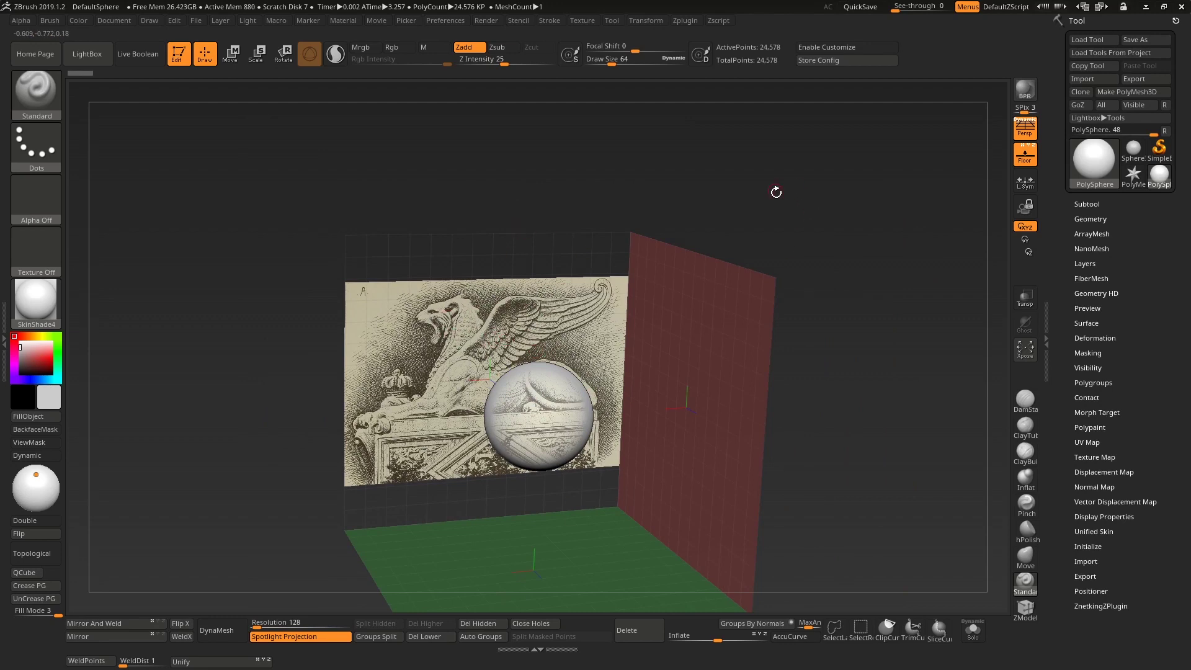
Face the chimera reference image straight on and turn off perspective
{"action": "left_click_drag", "start_coordinate": [778, 195], "coordinate": [767, 270]}
{"action": "left_click_drag", "start_coordinate": [854, 258], "coordinate": [815, 263], "text": "alt"}
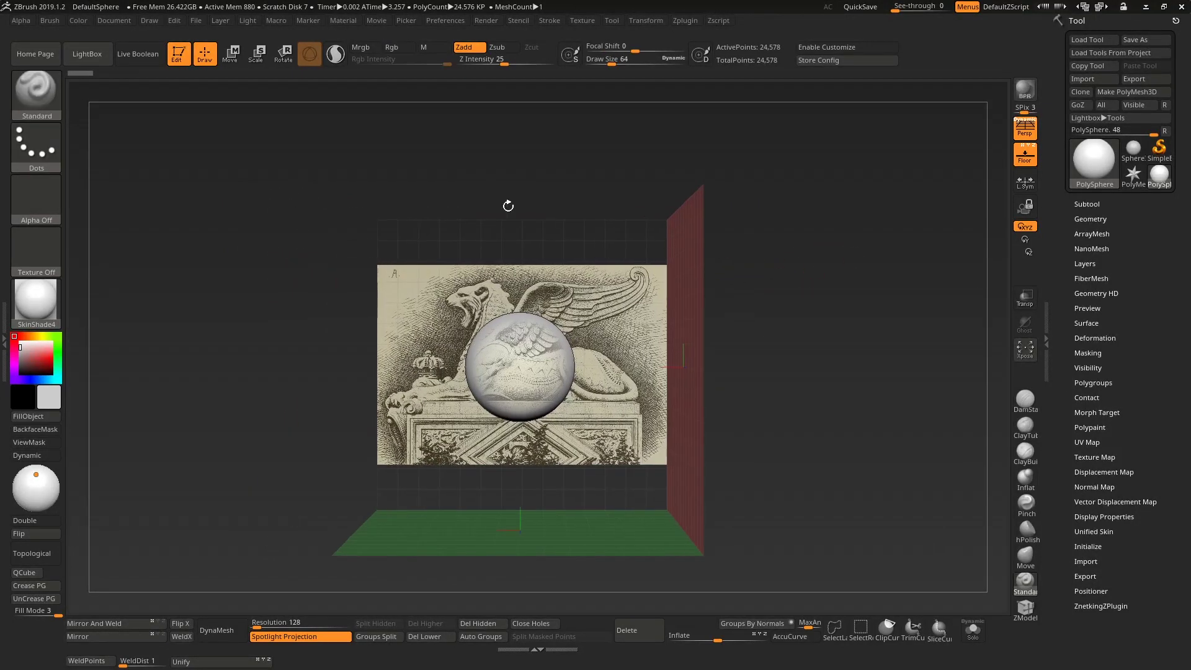
{"action": "left_click", "coordinate": [1026, 131]}
{"action": "mouse_move", "coordinate": [800, 304]}
{"action": "left_mouse_down"}
{"action": "mouse_move", "coordinate": [811, 314]}
{"action": "mouse_move", "coordinate": [798, 300]}
{"action": "left_mouse_up"}
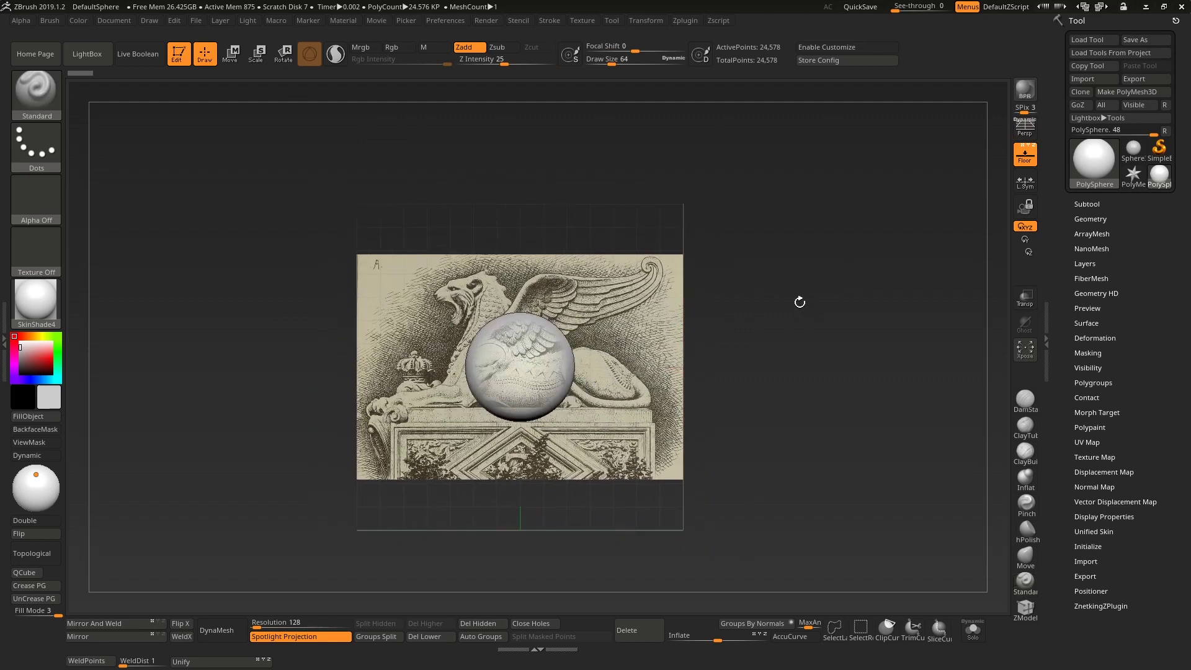
{"action": "left_click", "coordinate": [148, 20]}
{"action": "mouse_move", "coordinate": [777, 311]}
{"action": "left_mouse_down"}
{"action": "mouse_move", "coordinate": [881, 319]}
{"action": "mouse_move", "coordinate": [795, 318]}
{"action": "left_mouse_up"}
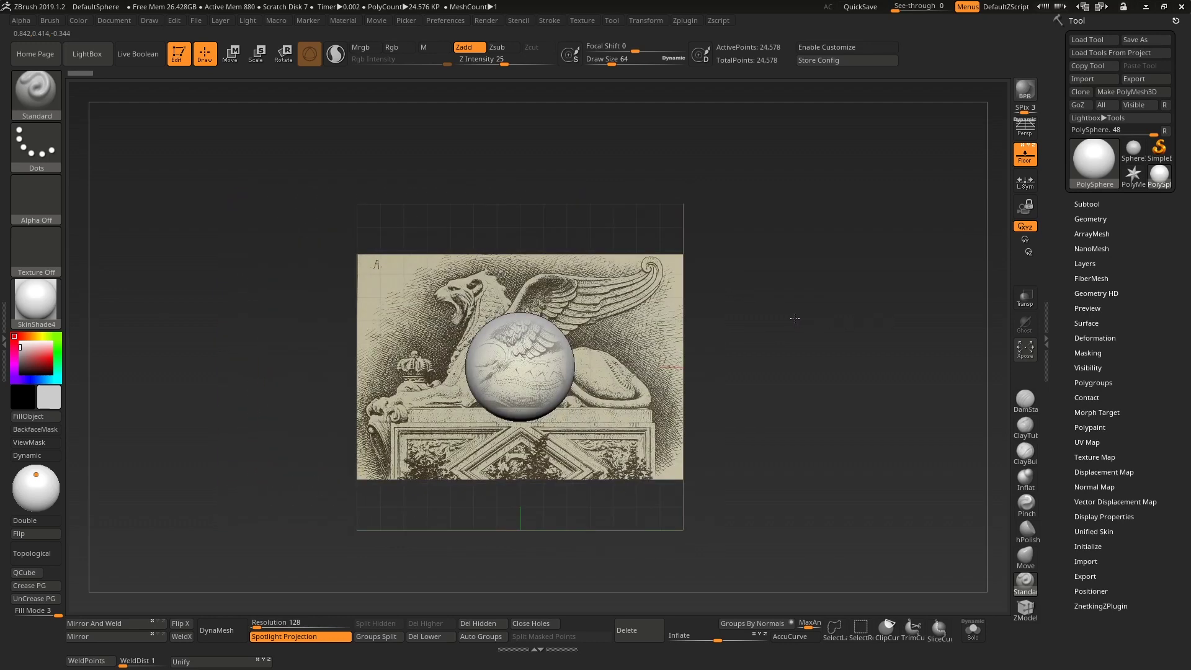
Set the Scale of the Front-Back reference map to 2
{"action": "left_click", "coordinate": [150, 18]}
{"action": "scroll", "coordinate": [266, 339], "scroll_direction": "down", "scroll_amount": 5}
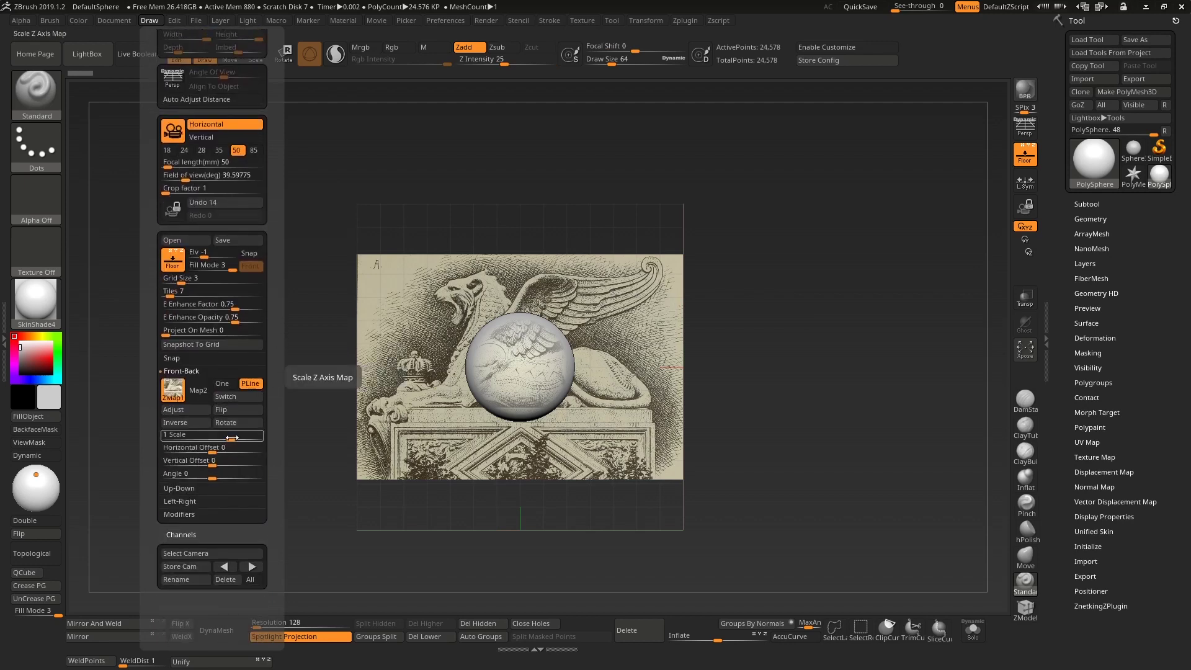
{"action": "left_click_drag", "start_coordinate": [232, 437], "coordinate": [232, 438]}
{"action": "mouse_move", "coordinate": [212, 477]}
{"action": "left_mouse_down"}
{"action": "mouse_move", "coordinate": [197, 477]}
{"action": "mouse_move", "coordinate": [219, 448]}
{"action": "mouse_move", "coordinate": [204, 459]}
{"action": "mouse_move", "coordinate": [264, 434]}
{"action": "left_mouse_up"}
{"action": "left_click", "coordinate": [212, 461]}
{"action": "left_click", "coordinate": [212, 473]}
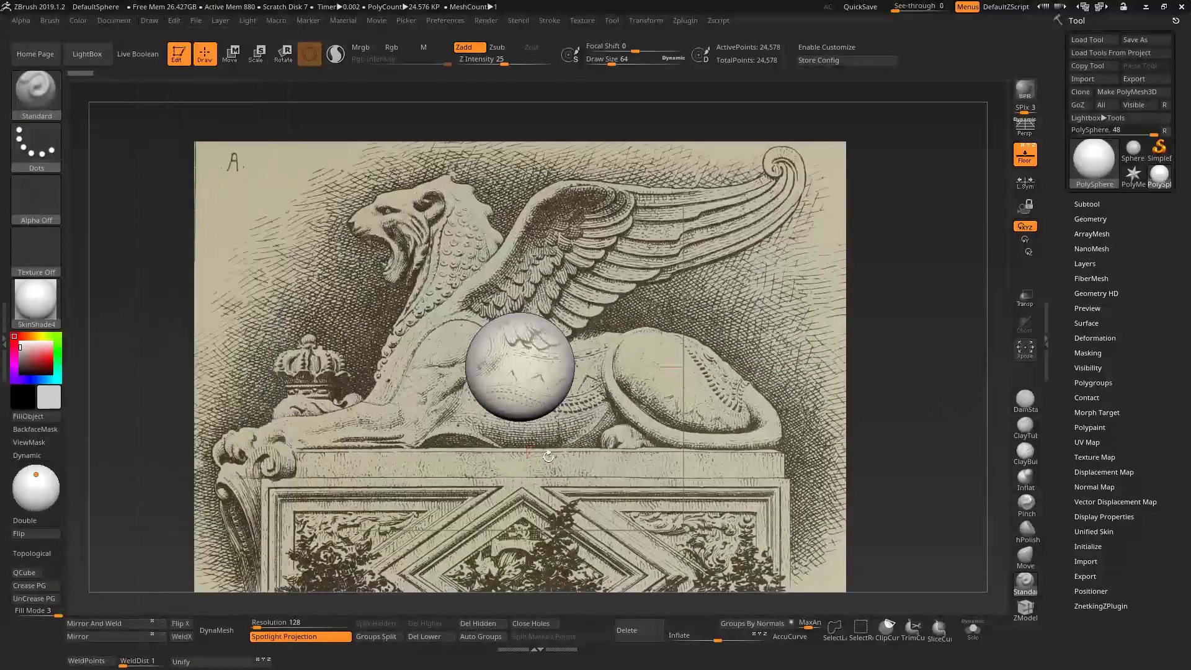
{"action": "left_click_drag", "start_coordinate": [568, 454], "coordinate": [544, 357], "text": "alt"}
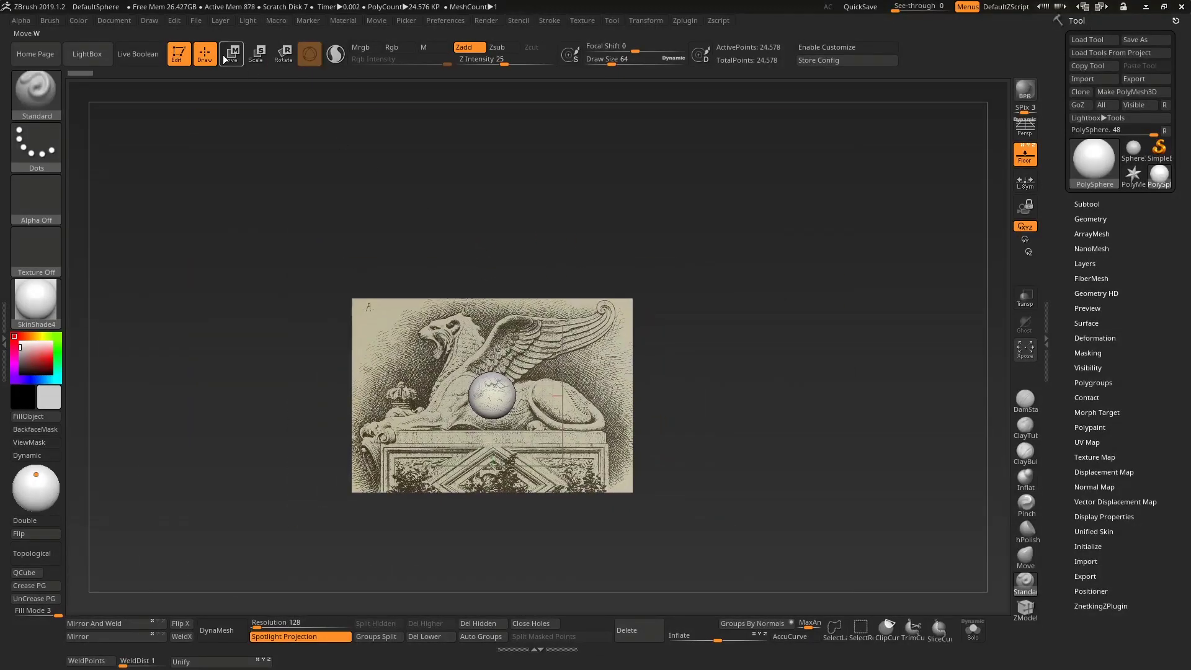
{"action": "left_click", "coordinate": [154, 18]}
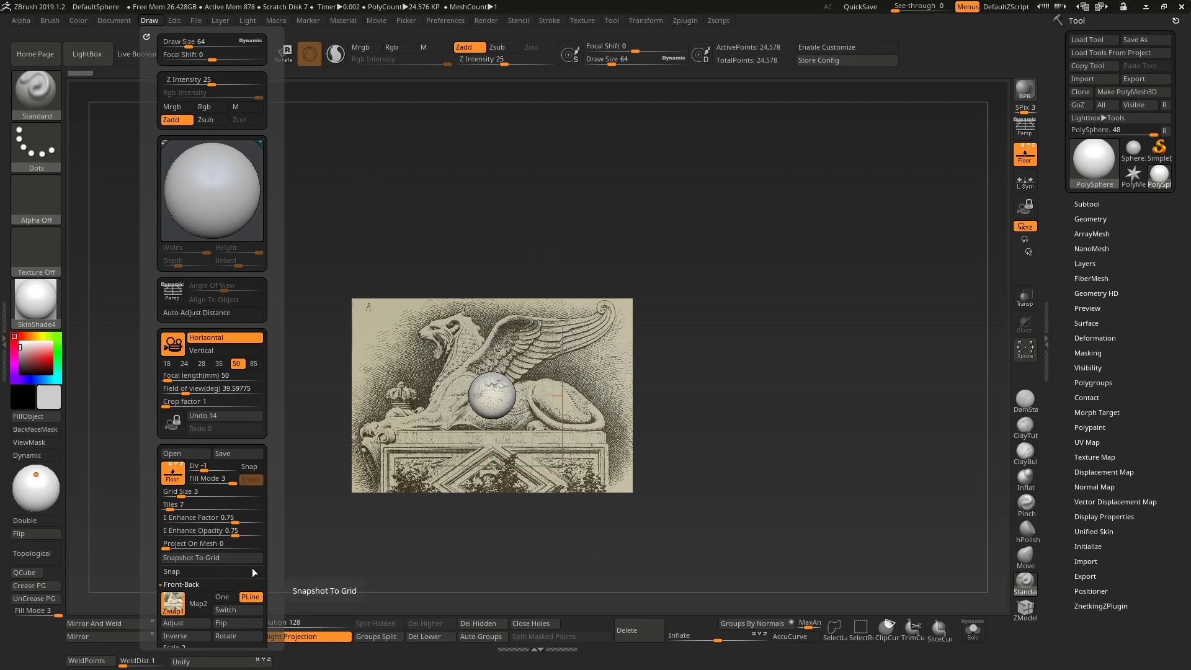
{"action": "scroll", "coordinate": [275, 530], "scroll_direction": "down", "scroll_amount": 3}
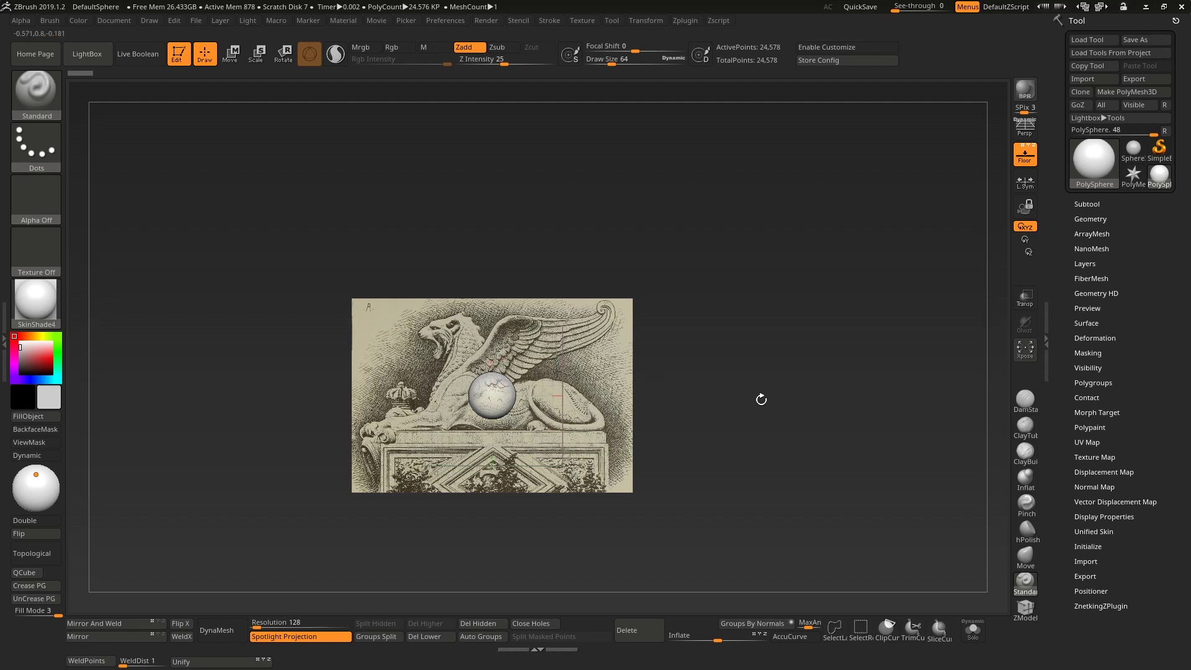
Unify the sphere with the Deformation settings, check its position and size values in Geometry, and return to Draw mode
{"action": "left_click", "coordinate": [1108, 337]}
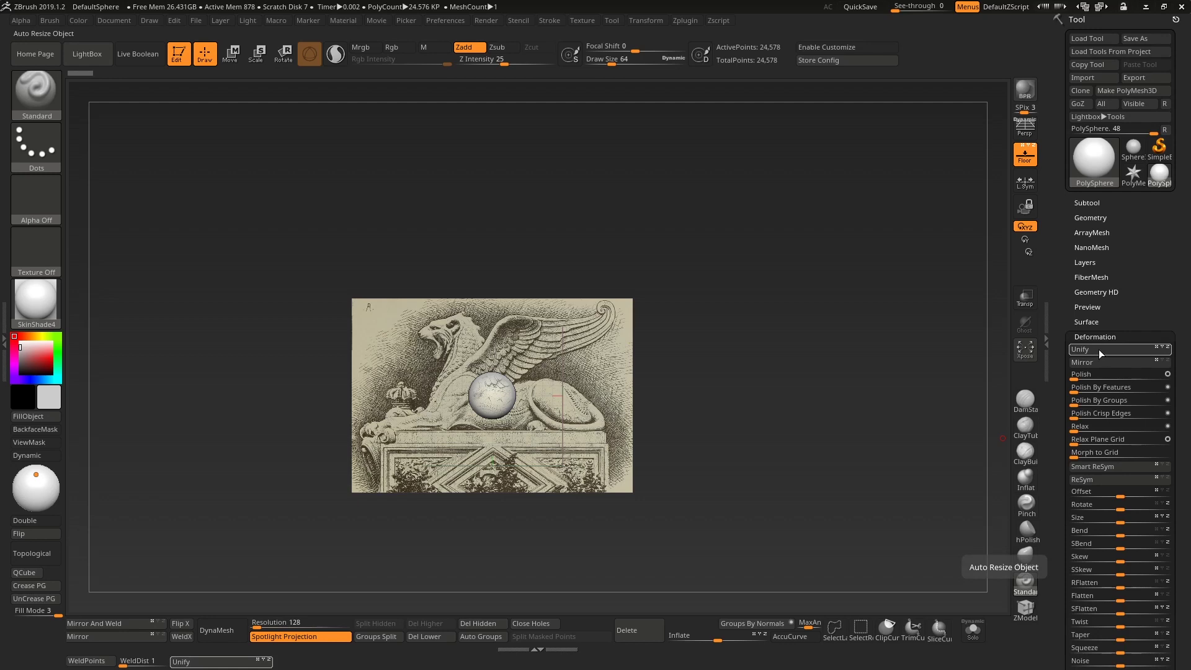
{"action": "key", "text": "e"}
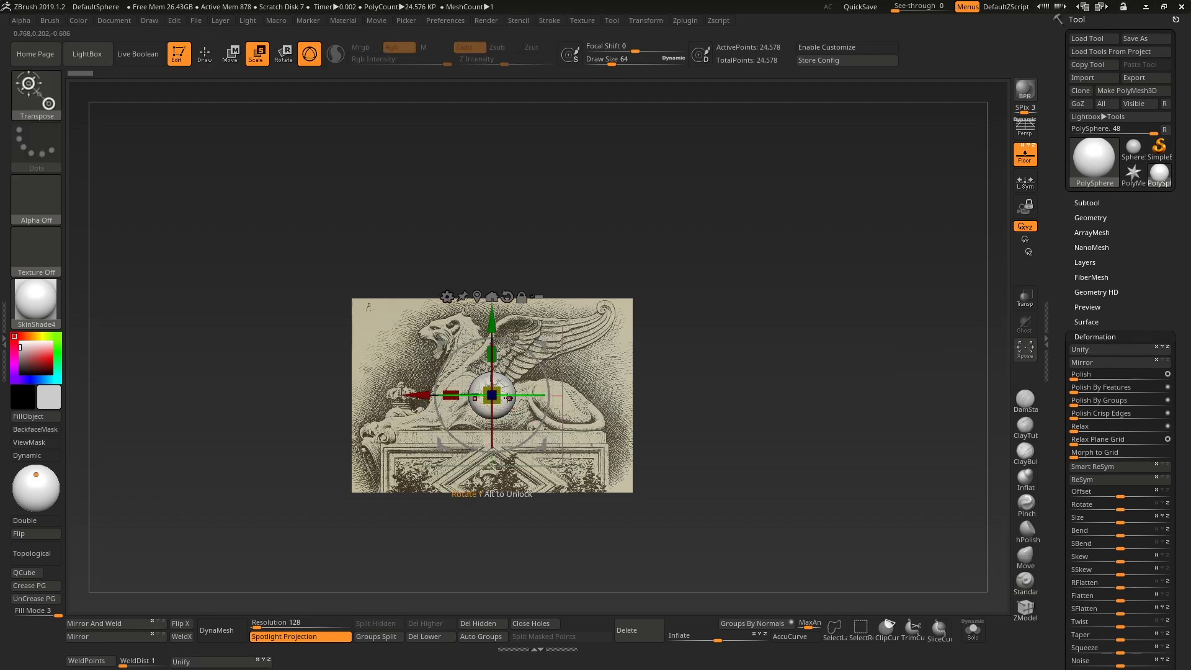
{"action": "left_click", "coordinate": [1093, 349]}
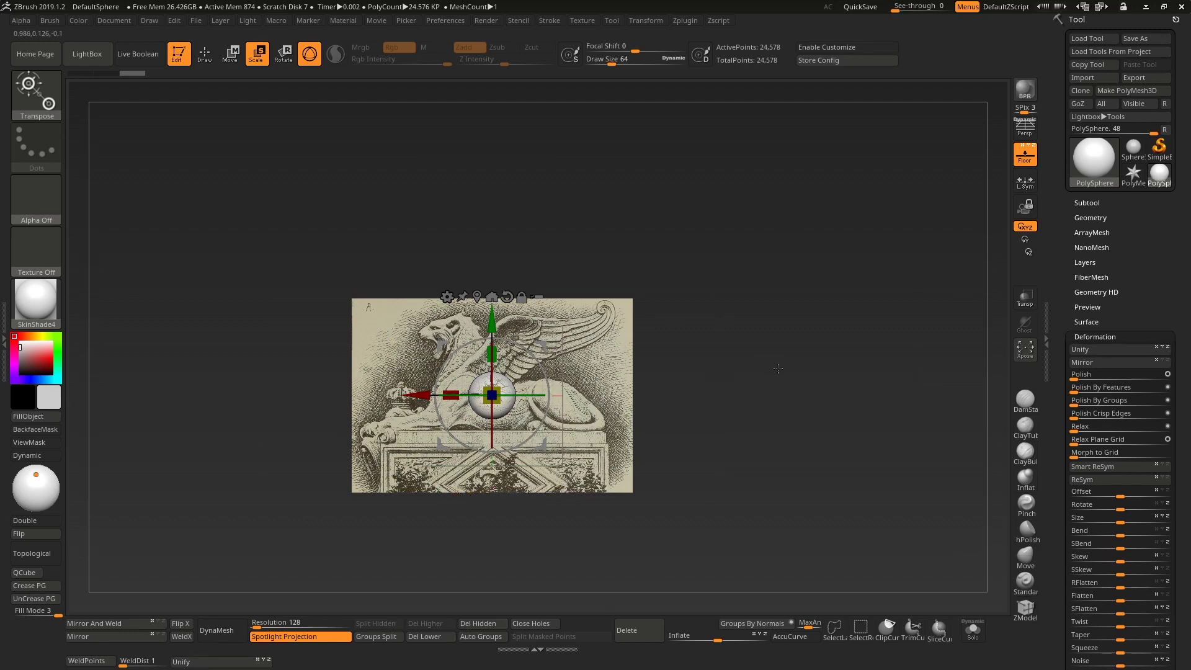
{"action": "left_click", "coordinate": [1091, 218]}
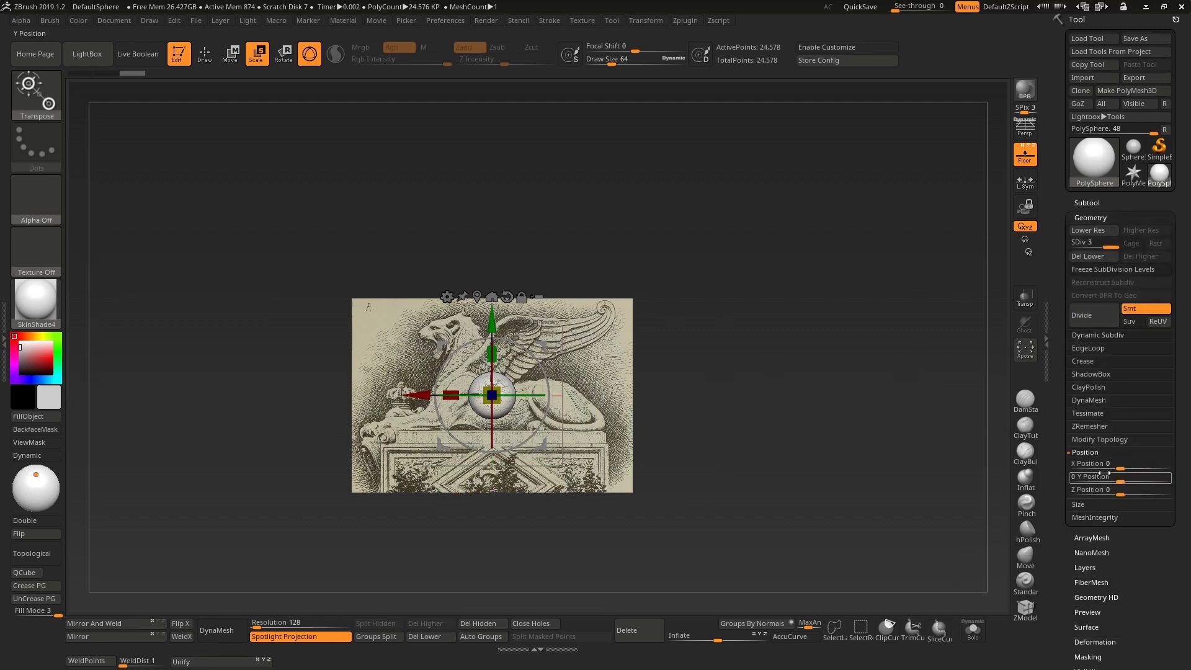
{"action": "left_click", "coordinate": [1078, 503]}
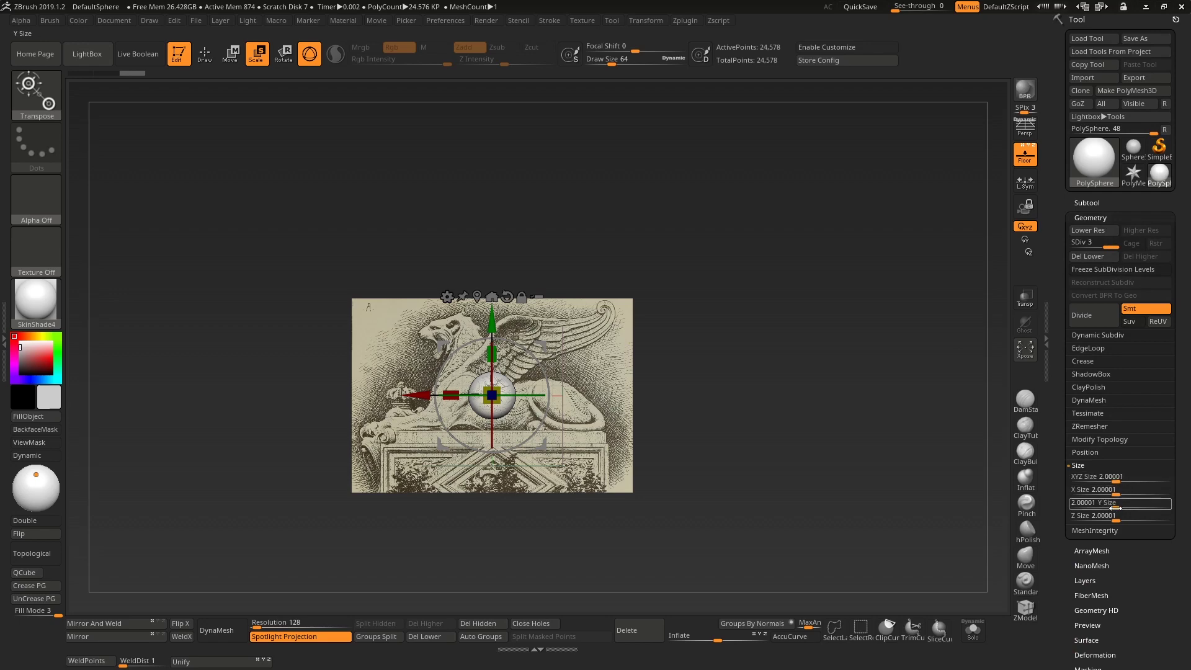
{"action": "mouse_move", "coordinate": [776, 329]}
{"action": "left_mouse_down", "text": "alt"}
{"action": "mouse_move", "coordinate": [788, 364]}
{"action": "mouse_move", "coordinate": [805, 369]}
{"action": "mouse_move", "coordinate": [844, 337]}
{"action": "mouse_move", "coordinate": [854, 347]}
{"action": "left_mouse_up", "text": "alt"}
{"action": "key", "text": "q"}
Turn to the side view and assign the star image Texture 12 as Map1 of the Left-Right grid
{"action": "left_click_drag", "start_coordinate": [884, 277], "coordinate": [705, 348]}
{"action": "left_click_drag", "start_coordinate": [829, 329], "coordinate": [854, 344], "text": "shift"}
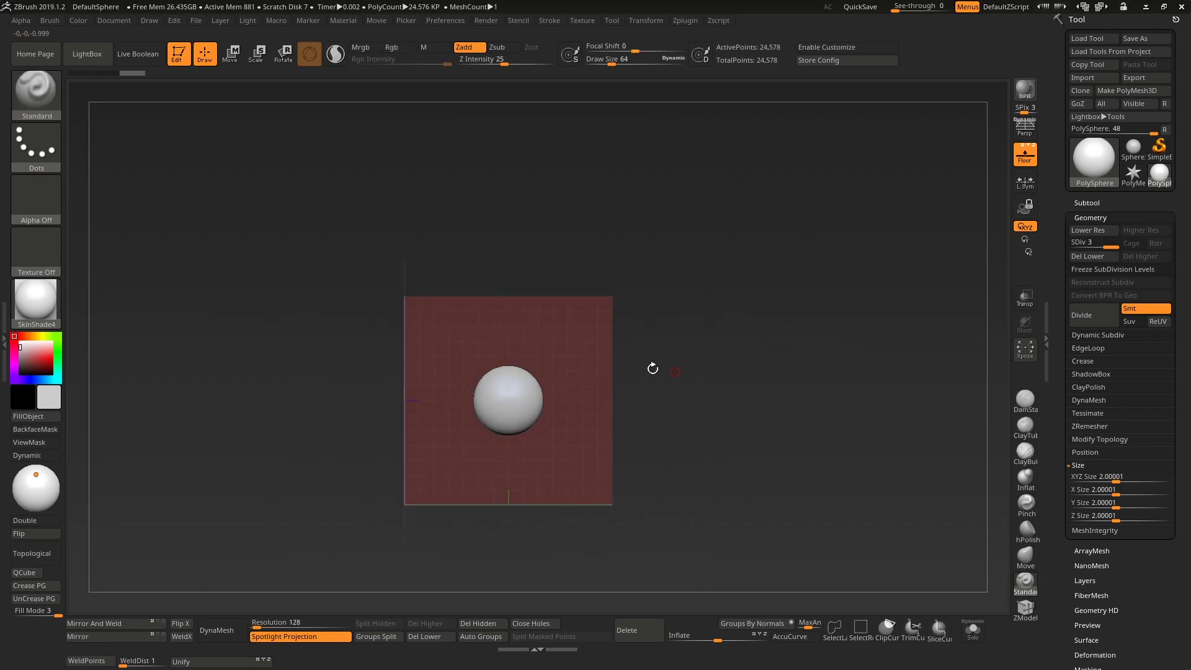
{"action": "left_click", "coordinate": [145, 20]}
{"action": "scroll", "coordinate": [283, 368], "scroll_direction": "down", "scroll_amount": 5}
{"action": "scroll", "coordinate": [283, 368], "scroll_direction": "down", "scroll_amount": 1}
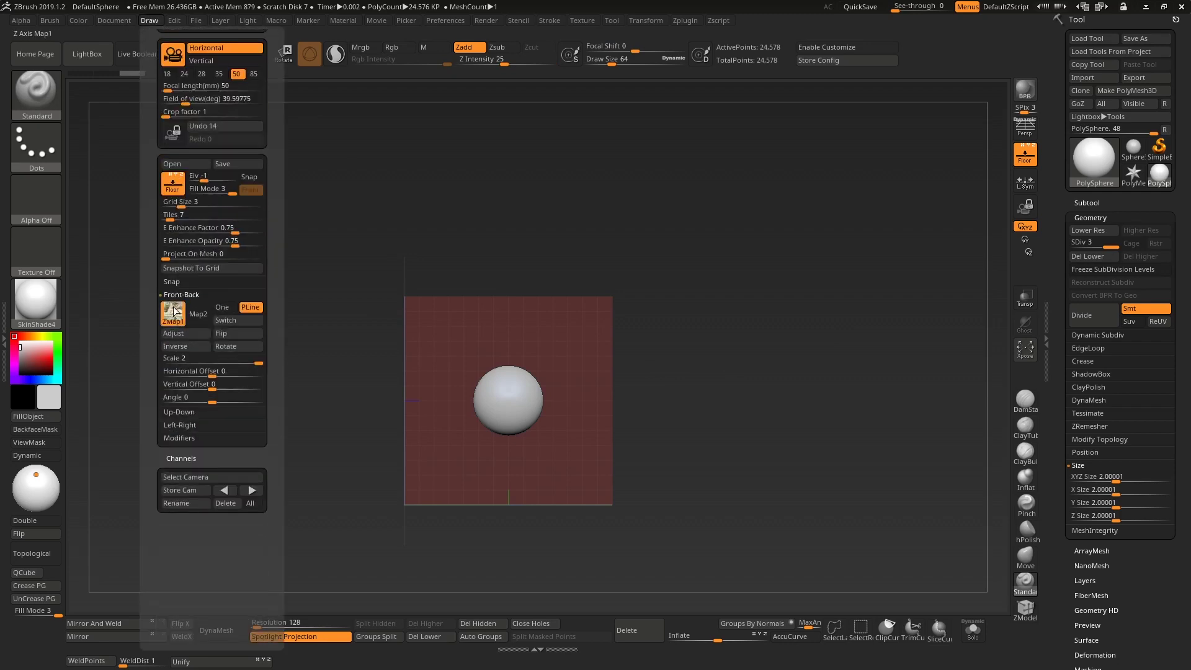
{"action": "left_click", "coordinate": [184, 294]}
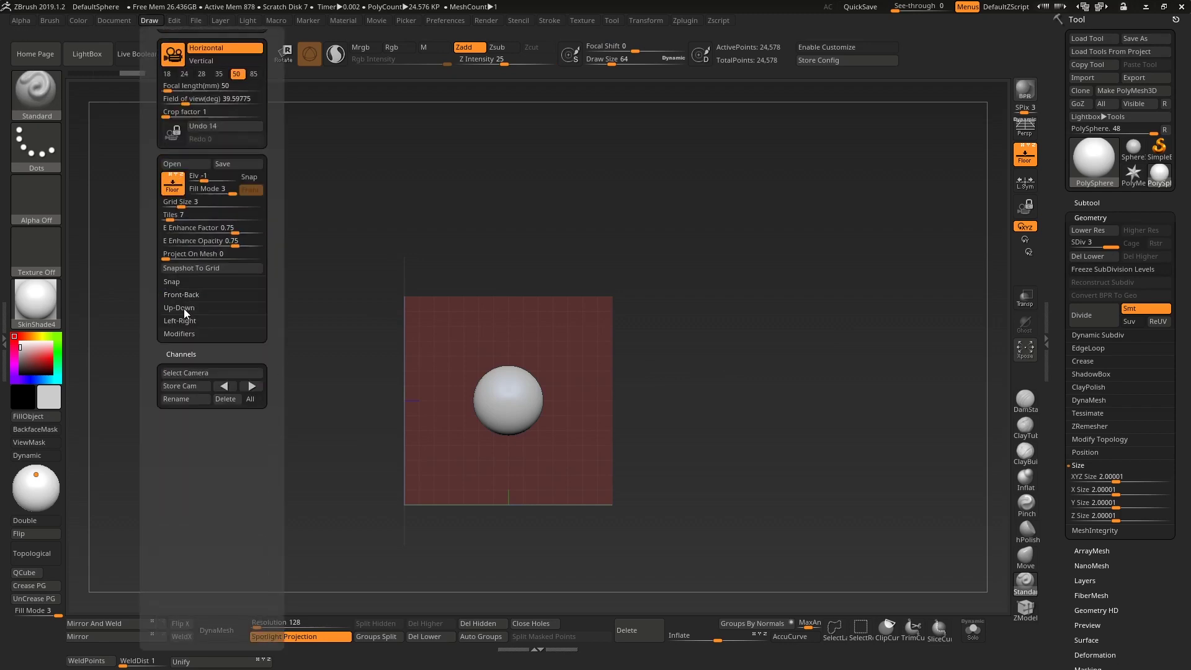
{"action": "left_click", "coordinate": [187, 320]}
{"action": "left_click", "coordinate": [173, 340]}
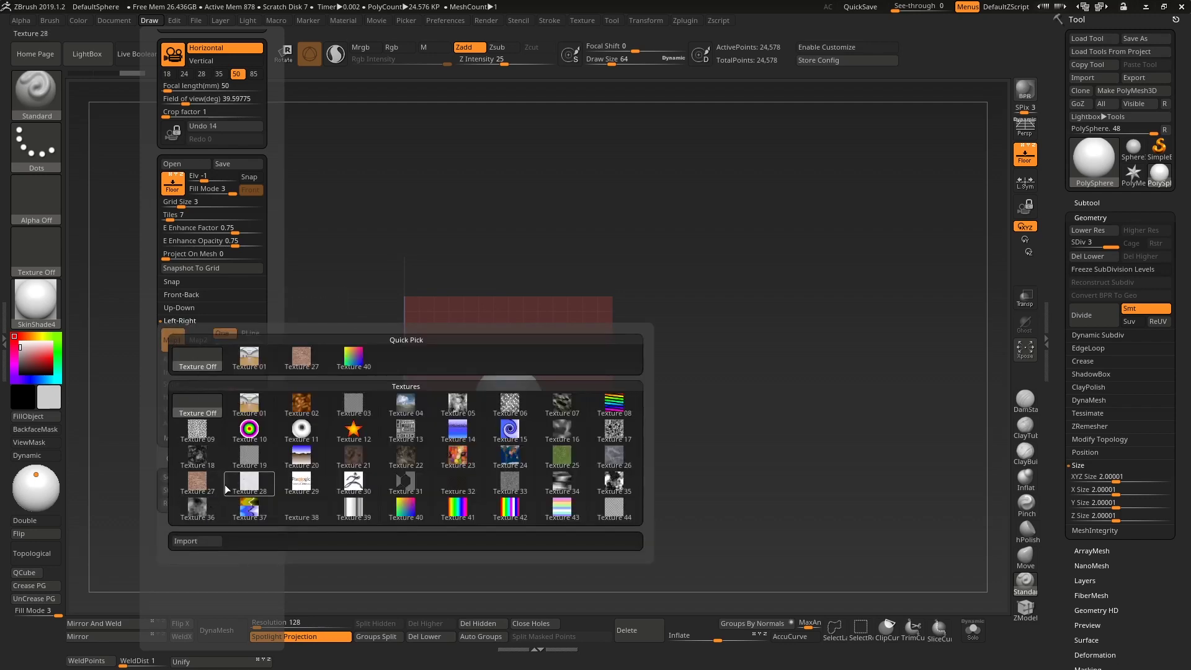
{"action": "mouse_move", "coordinate": [348, 441]}
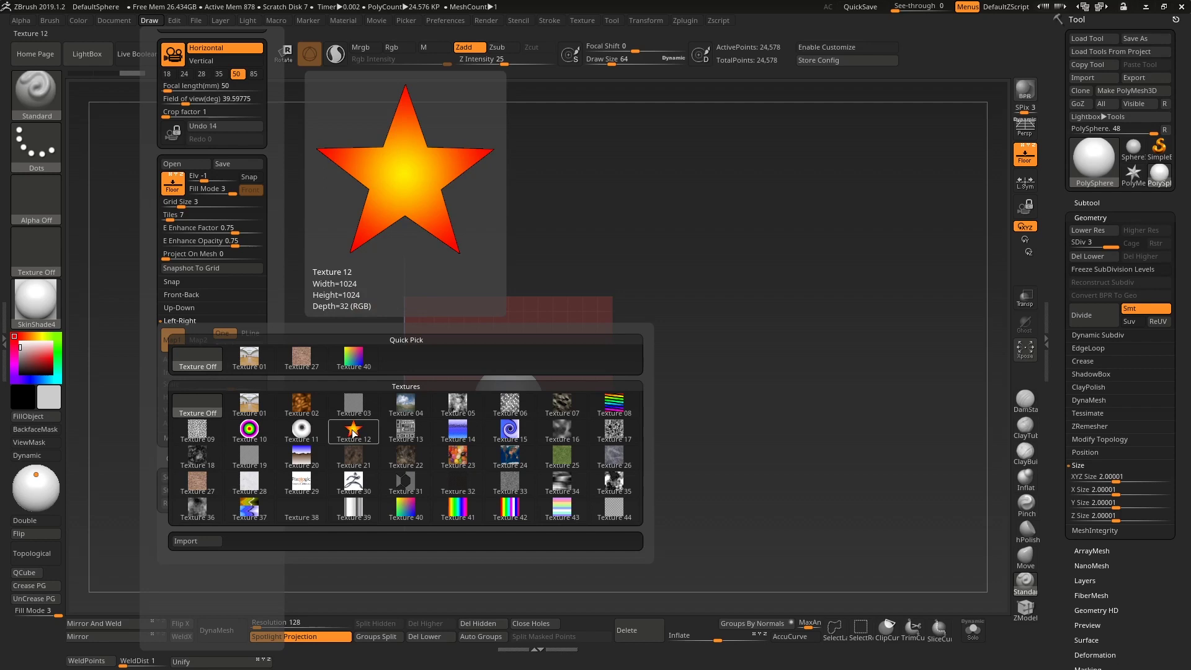
{"action": "left_click", "coordinate": [355, 431]}
{"action": "left_click_drag", "start_coordinate": [754, 337], "coordinate": [884, 333]}
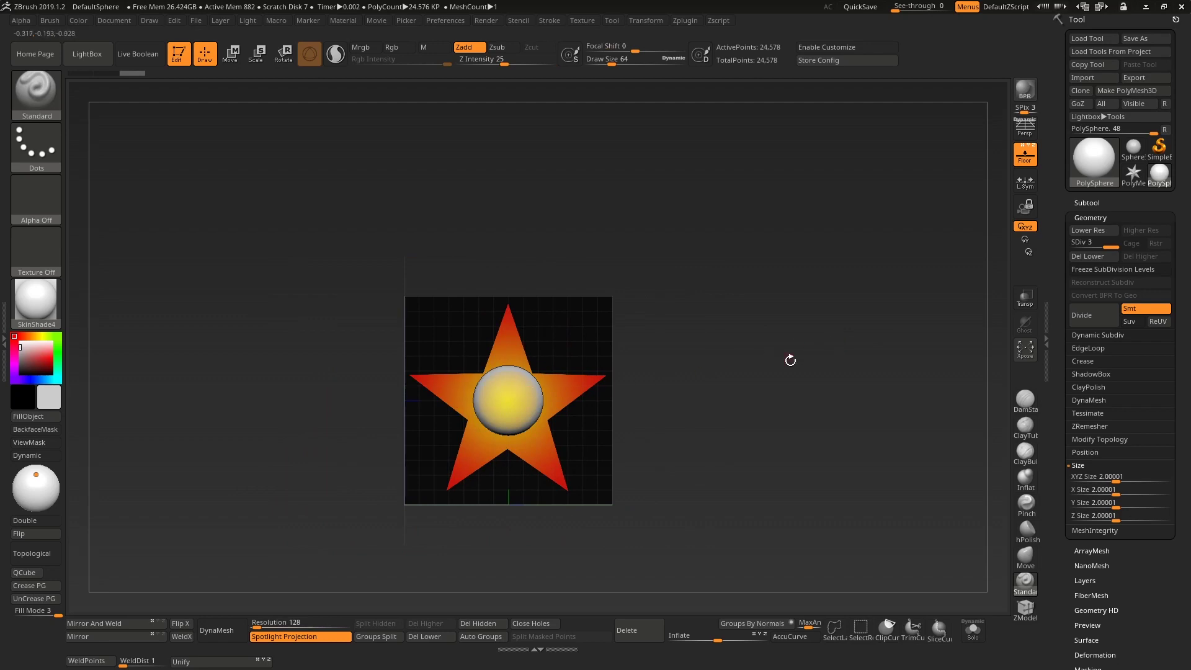
Replace the star image on the Left-Right grid with the spiral Texture 15 as Map1
{"action": "left_click_drag", "start_coordinate": [787, 362], "coordinate": [466, 343]}
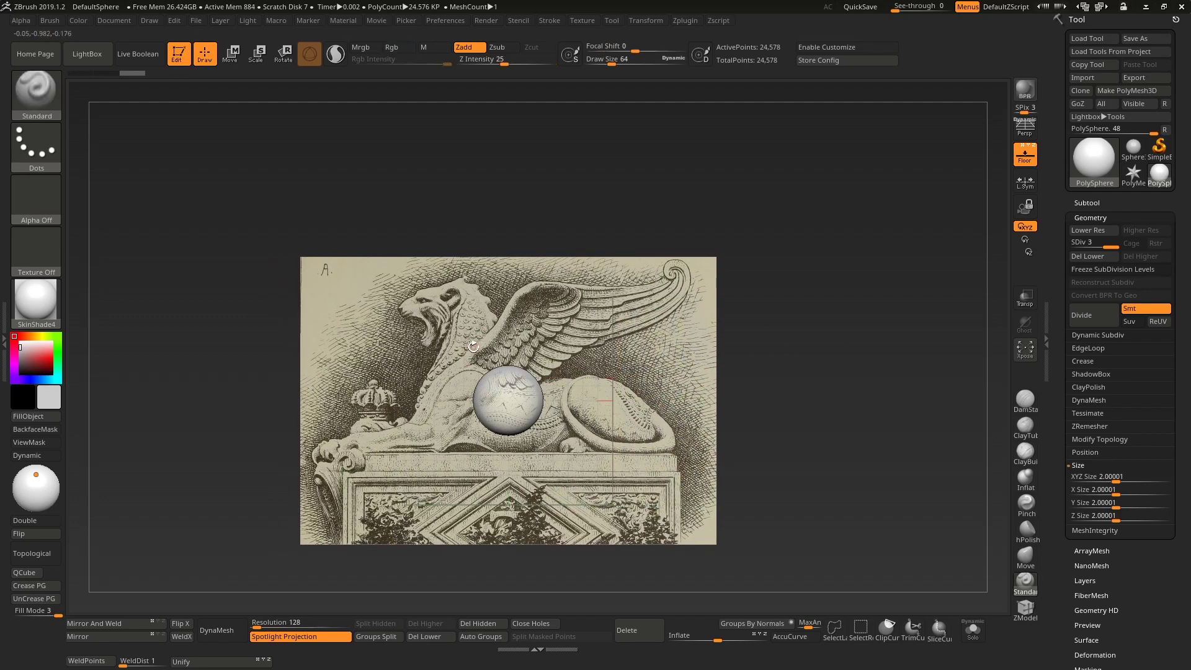
{"action": "left_click_drag", "start_coordinate": [811, 295], "coordinate": [893, 308]}
{"action": "right_click_drag", "start_coordinate": [760, 315], "coordinate": [728, 355], "text": "ctrl"}
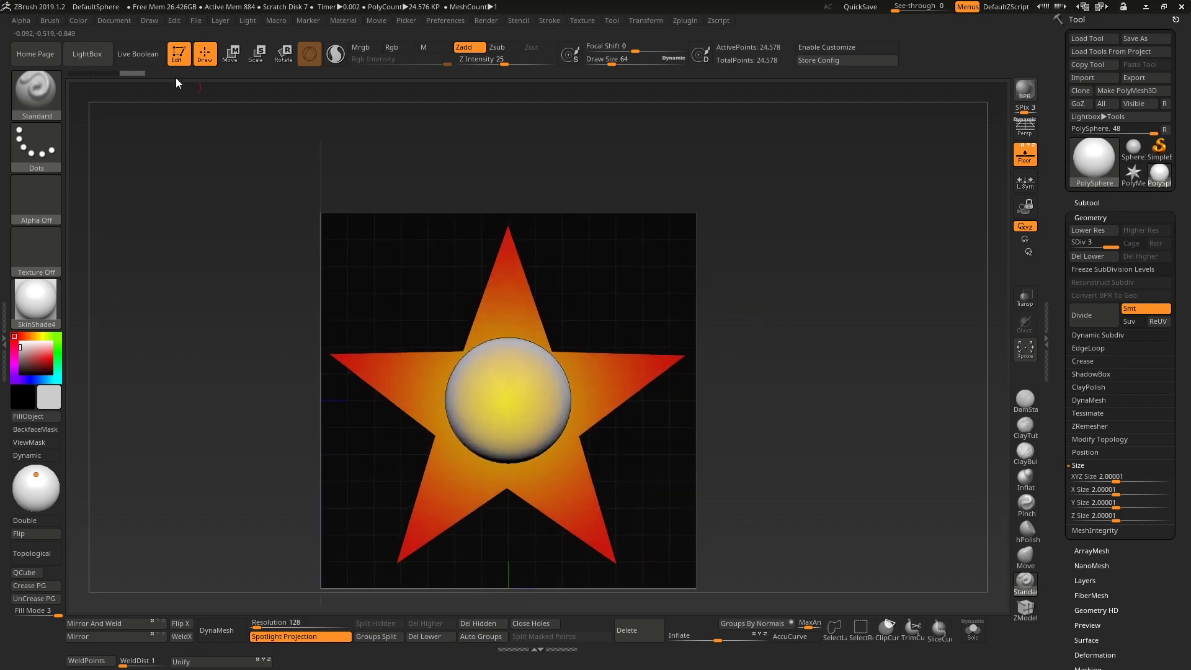
{"action": "left_click", "coordinate": [150, 20]}
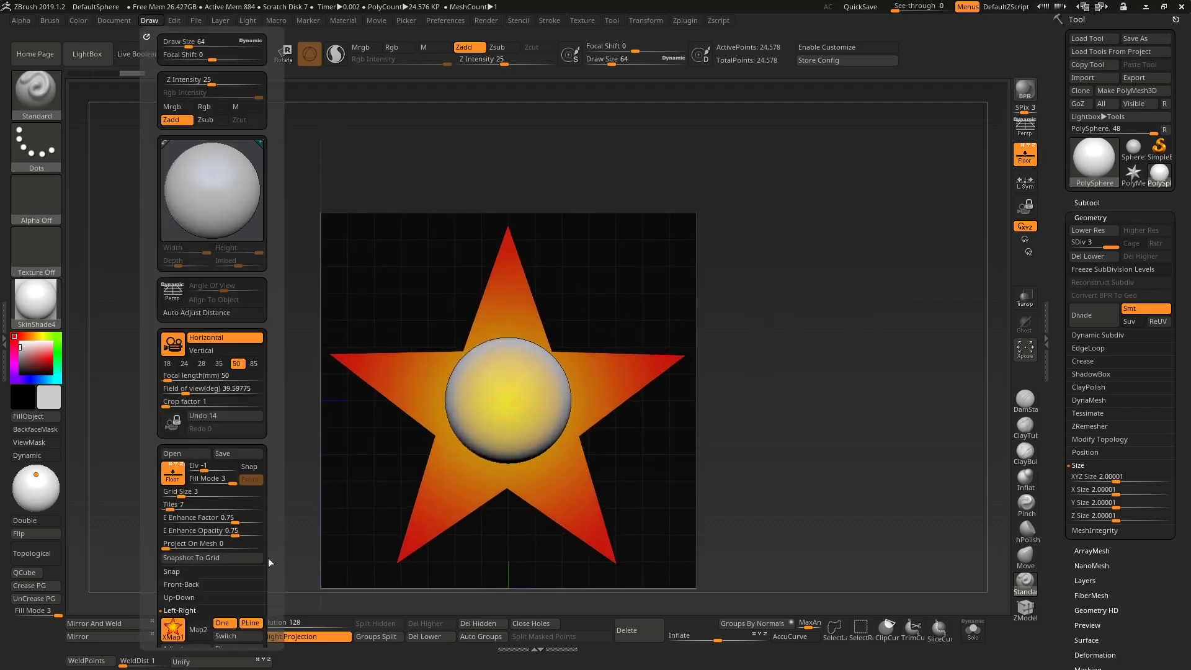
{"action": "scroll", "coordinate": [175, 478], "scroll_direction": "down", "scroll_amount": 4}
{"action": "left_click", "coordinate": [171, 478]}
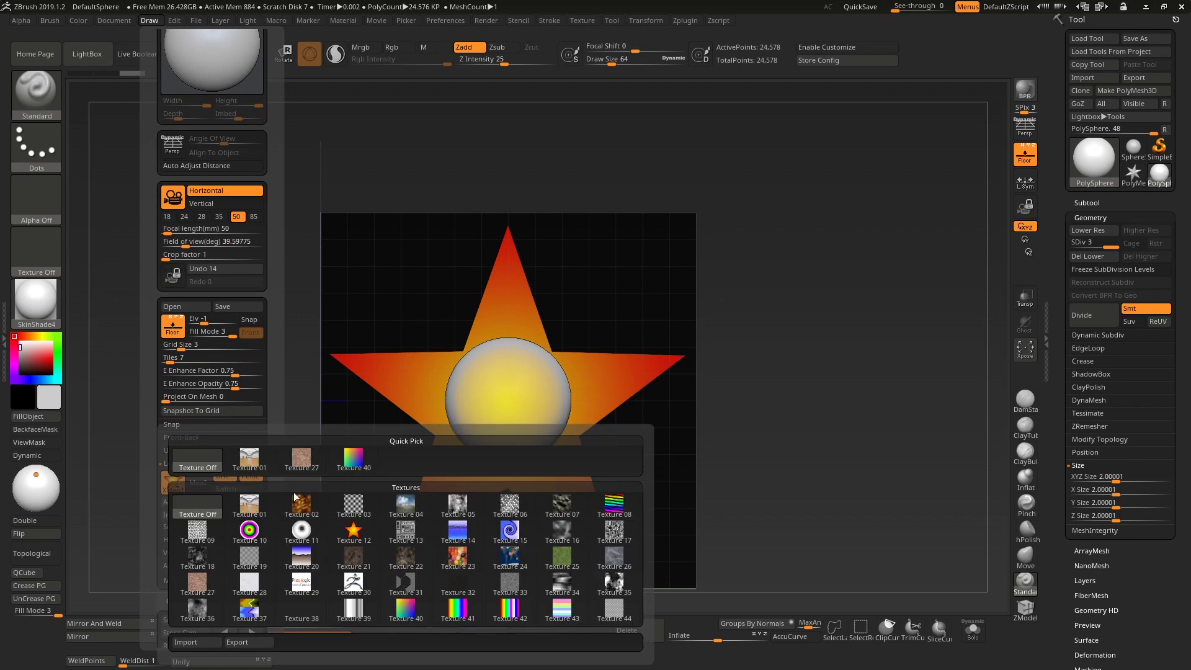
{"action": "mouse_move", "coordinate": [355, 586]}
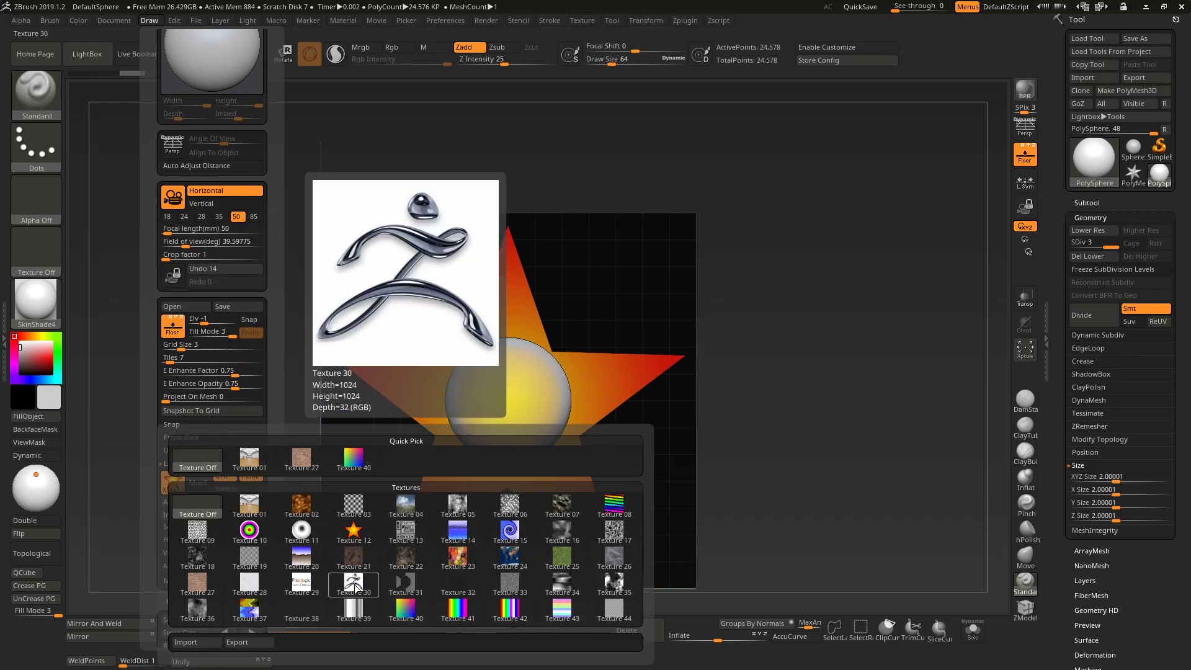
{"action": "left_click", "coordinate": [517, 526]}
{"action": "mouse_move", "coordinate": [788, 433]}
{"action": "left_mouse_down", "text": "alt"}
{"action": "mouse_move", "coordinate": [794, 397]}
{"action": "mouse_move", "coordinate": [770, 413]}
{"action": "mouse_move", "coordinate": [733, 385]}
{"action": "left_mouse_up", "text": "alt"}
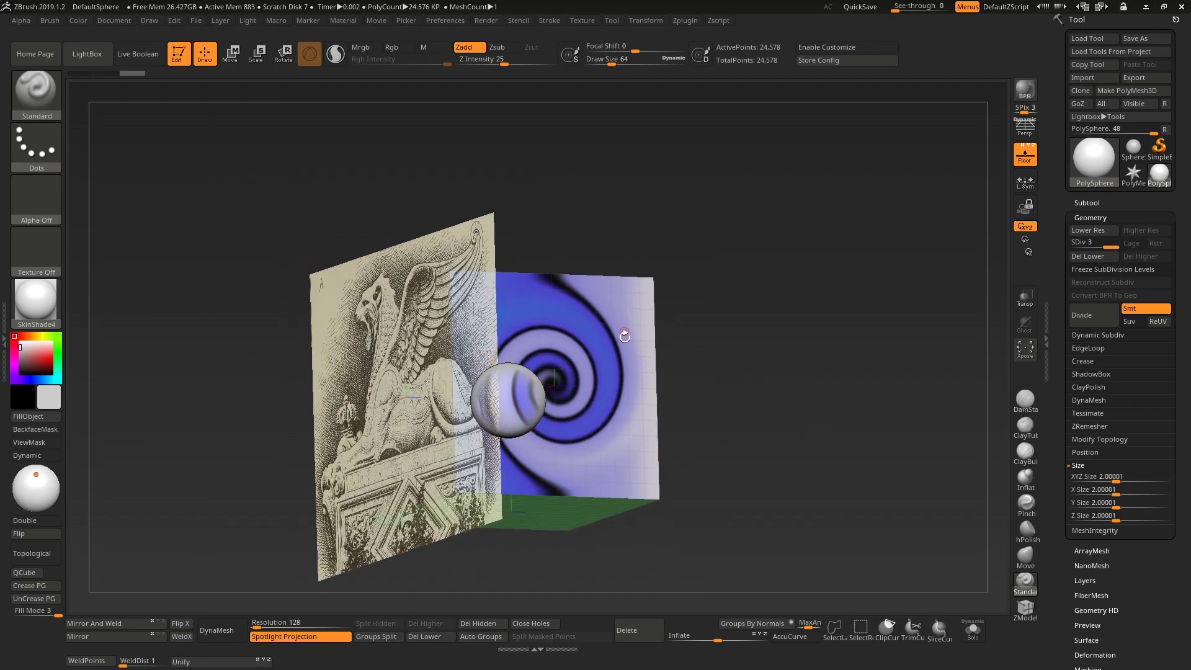
Flip the spiral image on the Left-Right reference map
{"action": "left_click", "coordinate": [150, 21]}
{"action": "scroll", "coordinate": [274, 558], "scroll_direction": "down", "scroll_amount": 3}
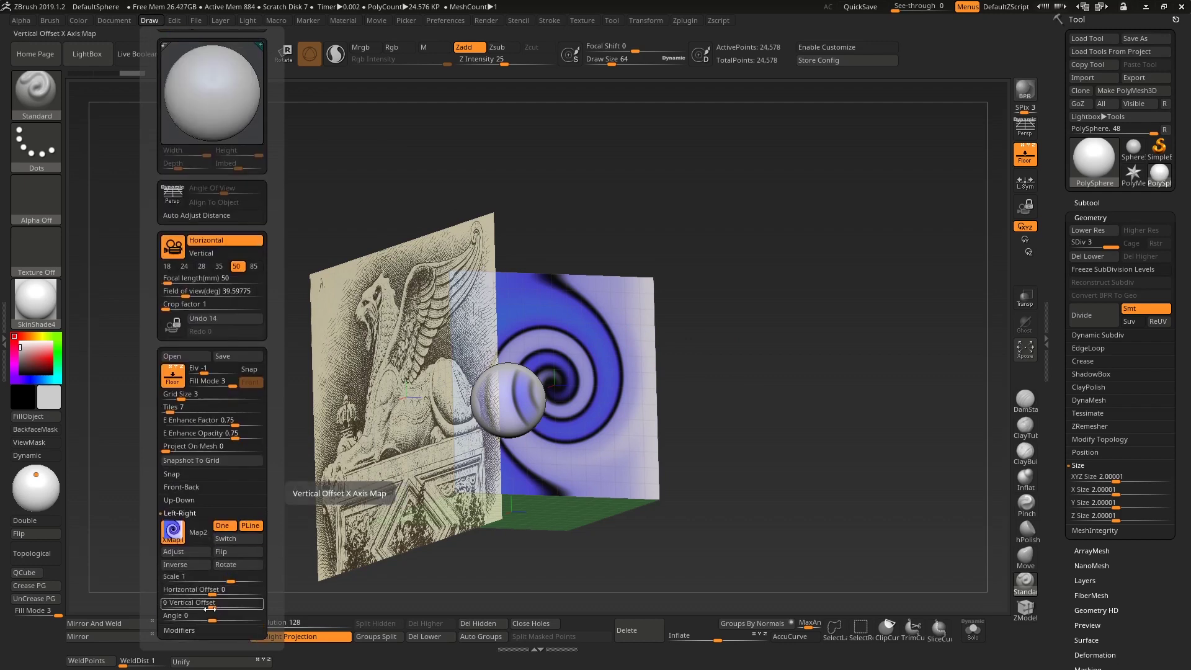
{"action": "left_click", "coordinate": [230, 554]}
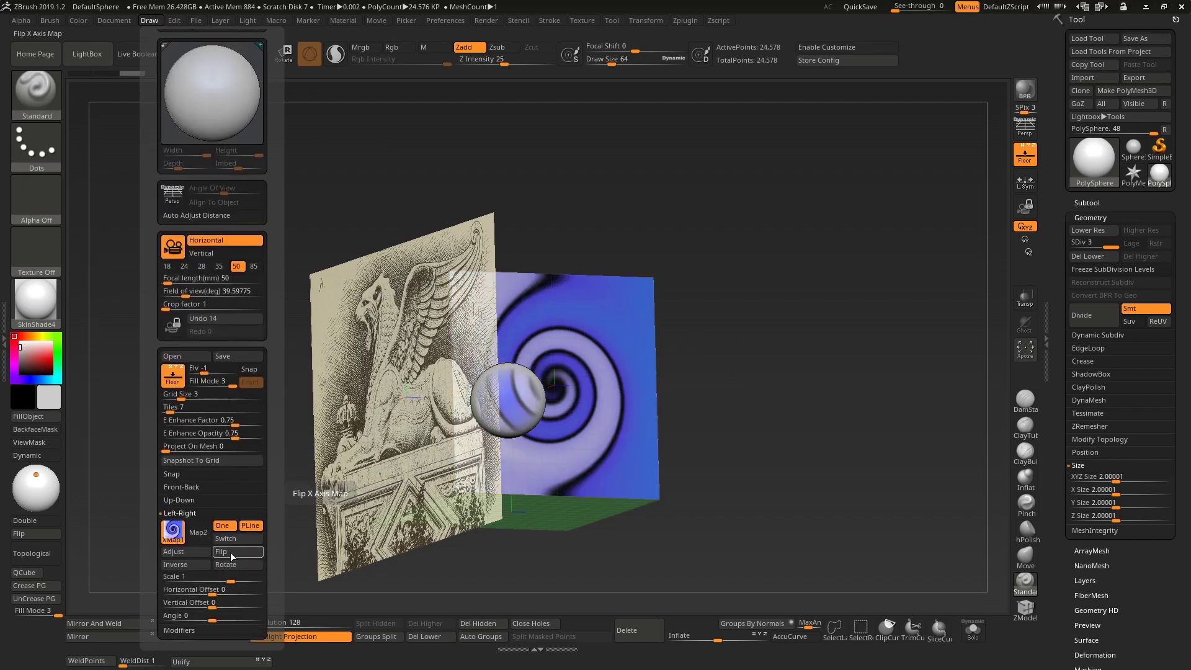
{"action": "left_click", "coordinate": [231, 554]}
{"action": "left_click", "coordinate": [233, 555]}
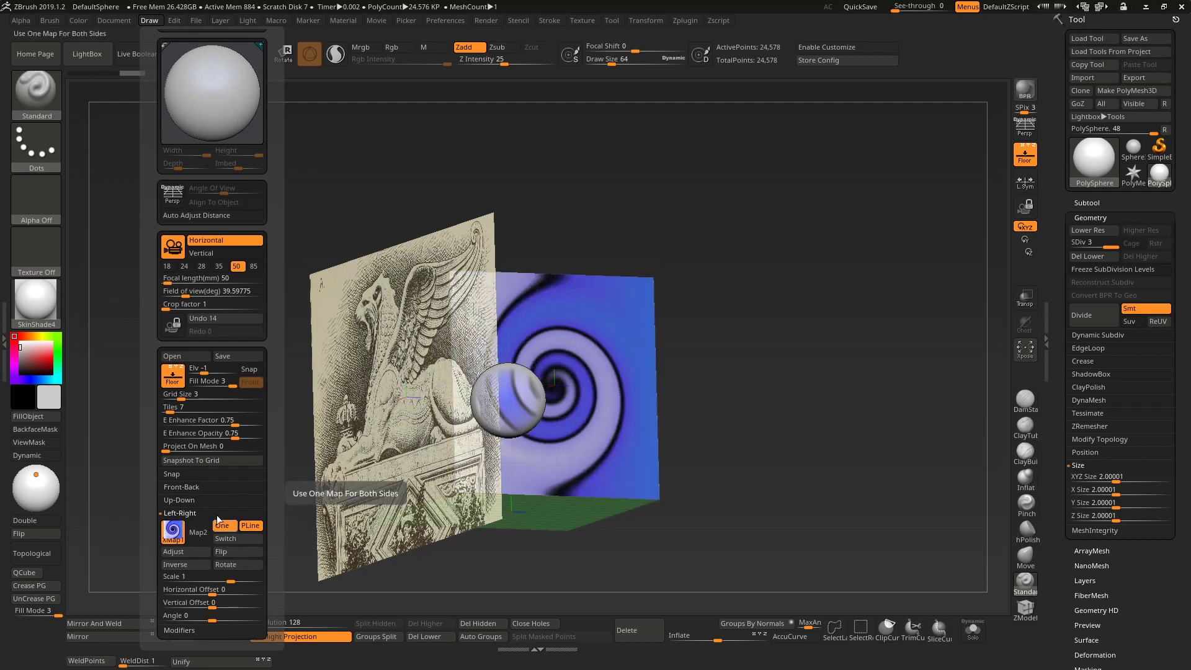
Flip the chimera image on the Front-Back map and flip it back to its original direction
{"action": "left_click", "coordinate": [192, 489]}
{"action": "left_click", "coordinate": [223, 527]}
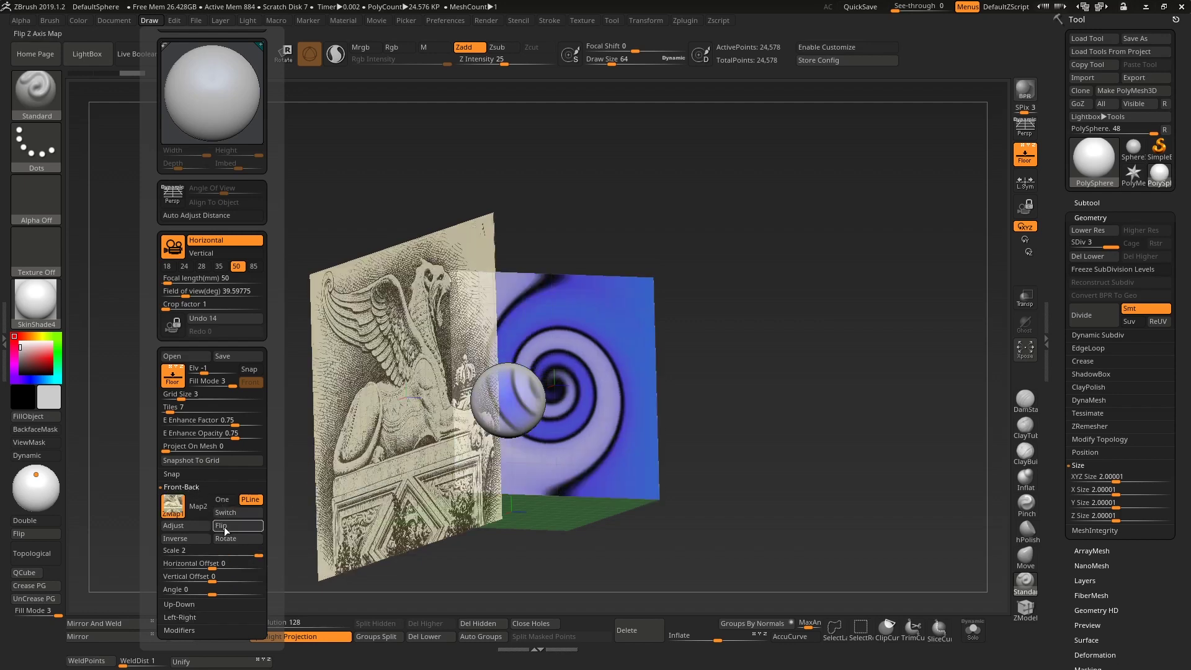
{"action": "left_click", "coordinate": [226, 526]}
{"action": "left_click", "coordinate": [227, 526]}
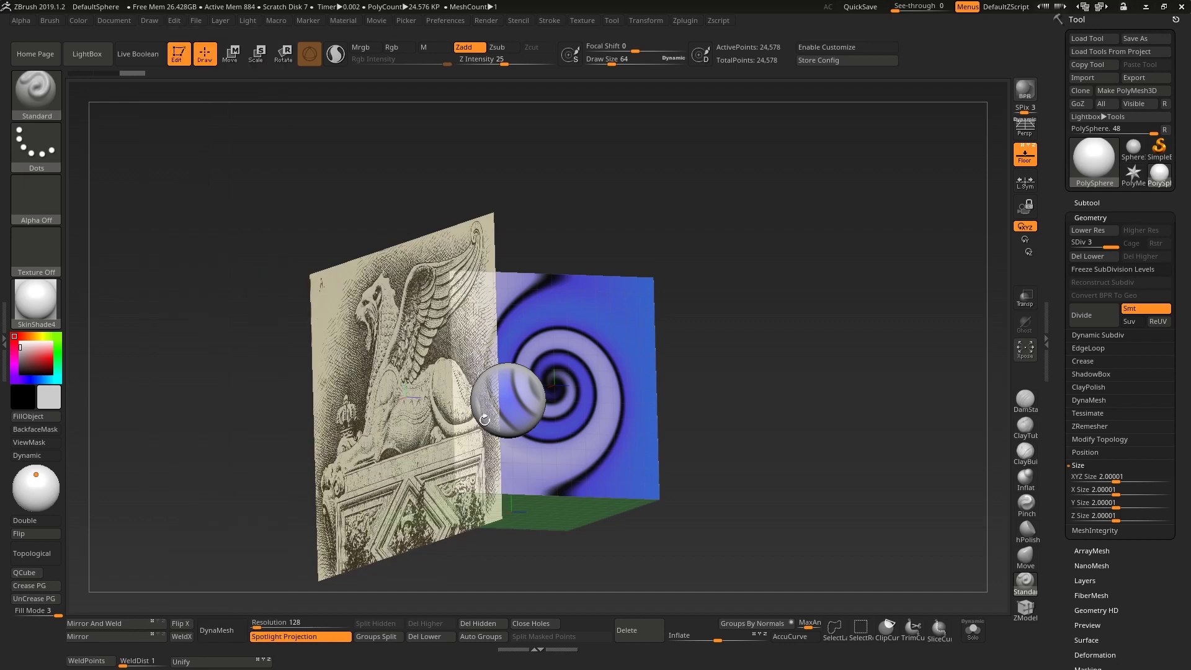
Face the chimera reference image straight on and set the floor Fill Mode to 0
{"action": "left_click_drag", "start_coordinate": [869, 317], "coordinate": [696, 314]}
{"action": "left_click_drag", "start_coordinate": [431, 181], "coordinate": [446, 178], "text": "shift"}
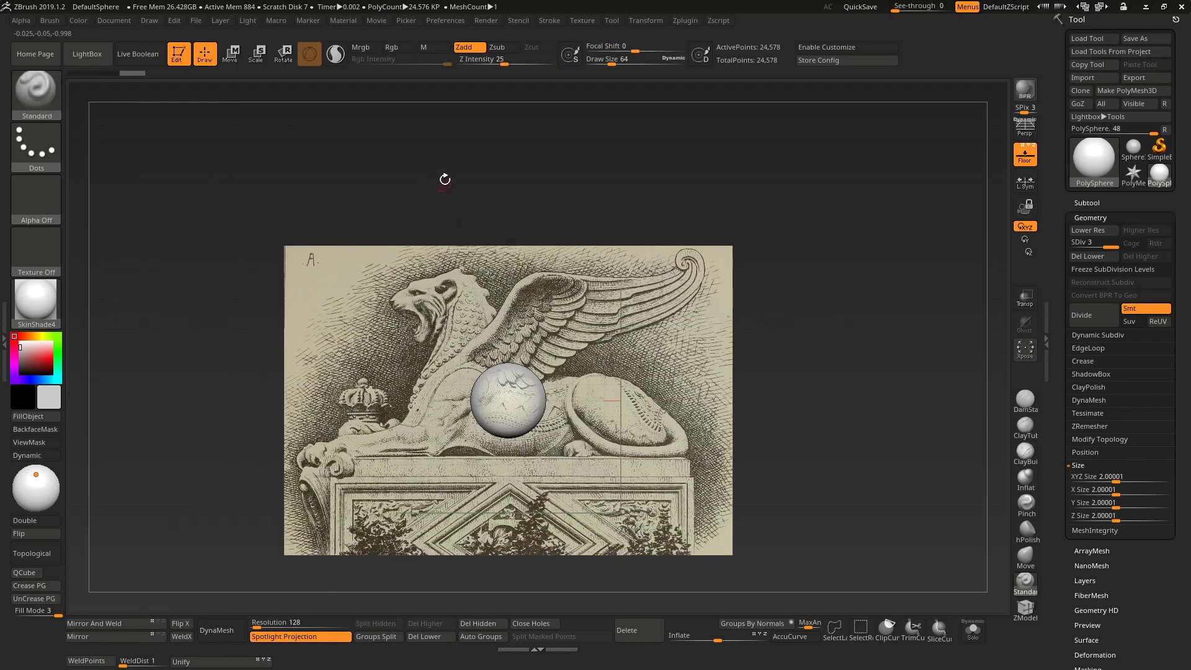
{"action": "left_click", "coordinate": [151, 21]}
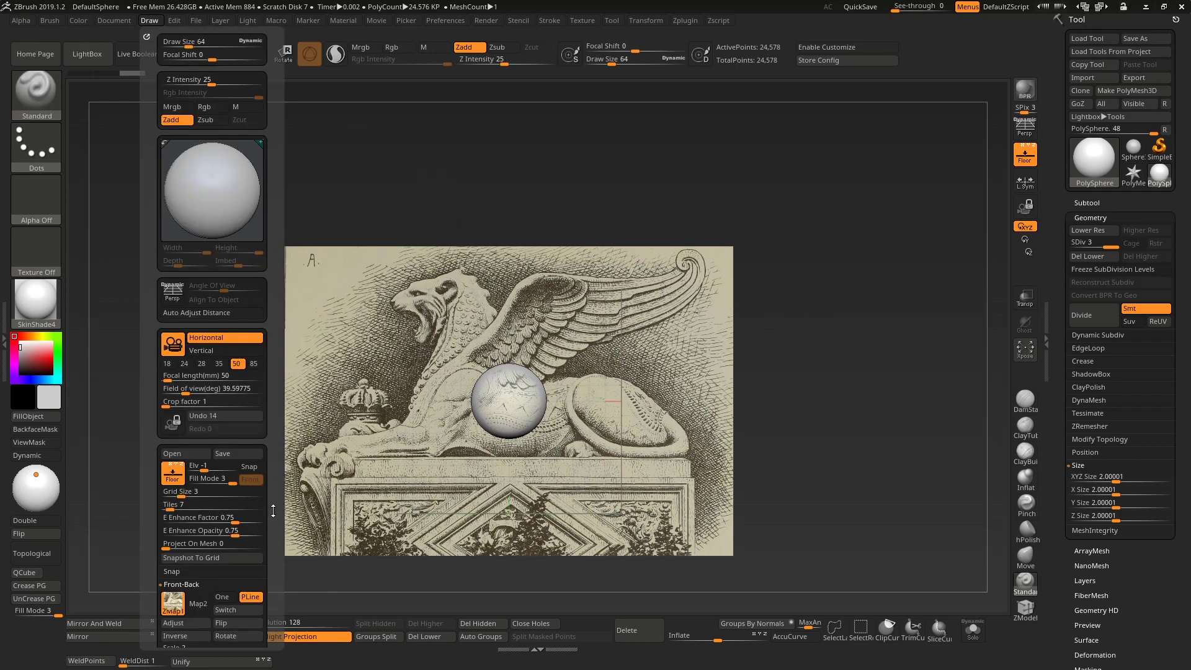
{"action": "scroll", "coordinate": [274, 509], "scroll_direction": "down", "scroll_amount": 3}
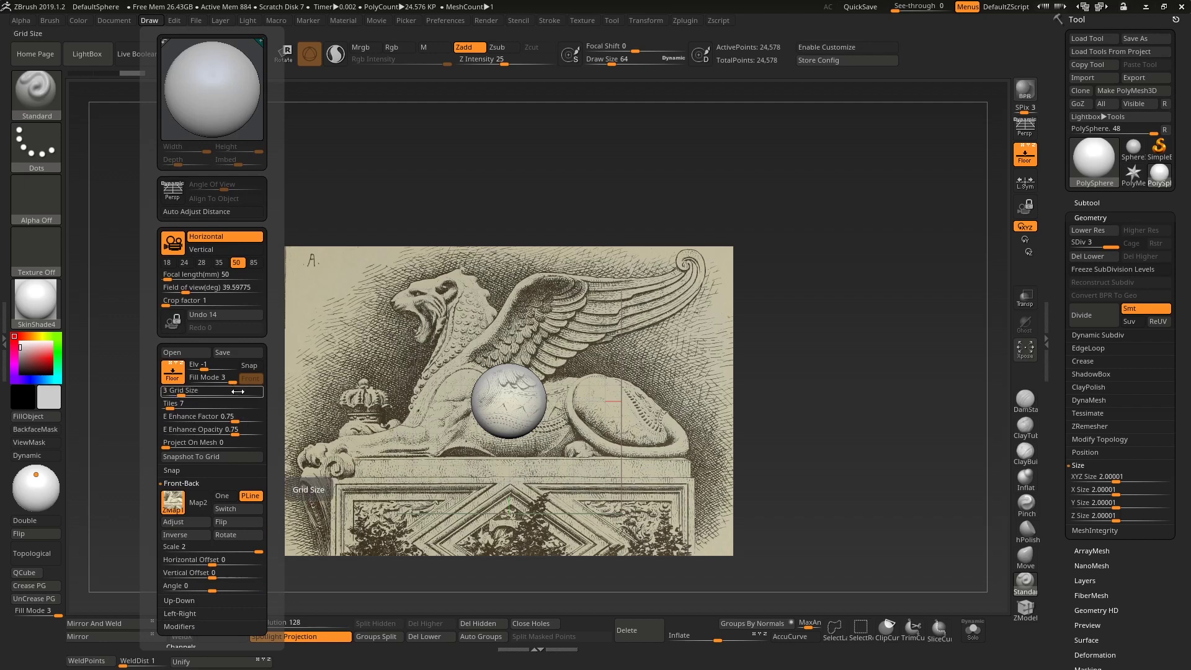
{"action": "mouse_move", "coordinate": [233, 421]}
{"action": "left_mouse_down"}
{"action": "mouse_move", "coordinate": [250, 417]}
{"action": "mouse_move", "coordinate": [211, 416]}
{"action": "mouse_move", "coordinate": [192, 385]}
{"action": "left_mouse_up"}
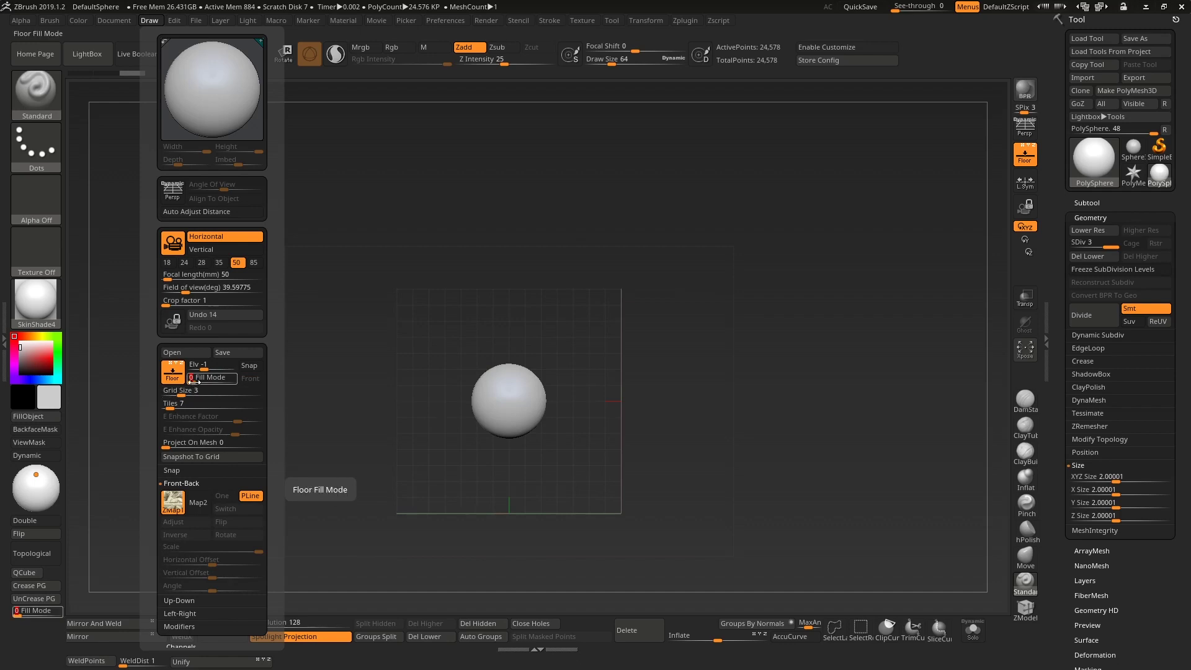
Toggle the floor grid off and back on
{"action": "key", "text": "shift+p"}
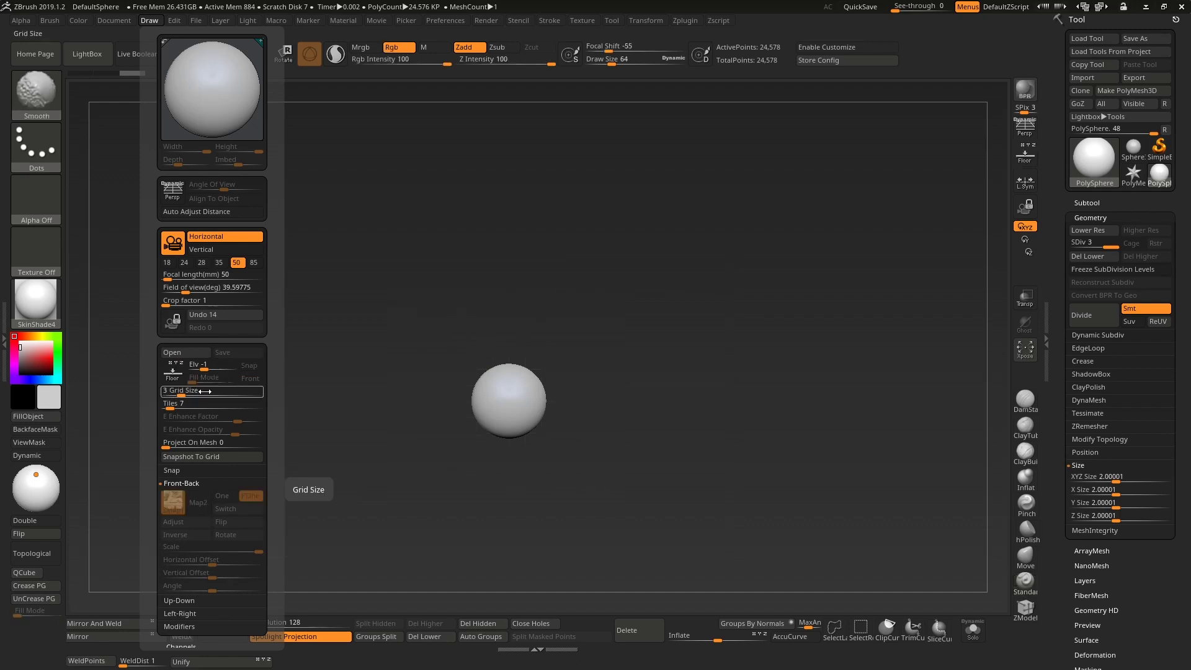
{"action": "key", "text": "shift+p"}
{"action": "key", "text": "shift+p"}
{"action": "key", "text": "shift+p"}
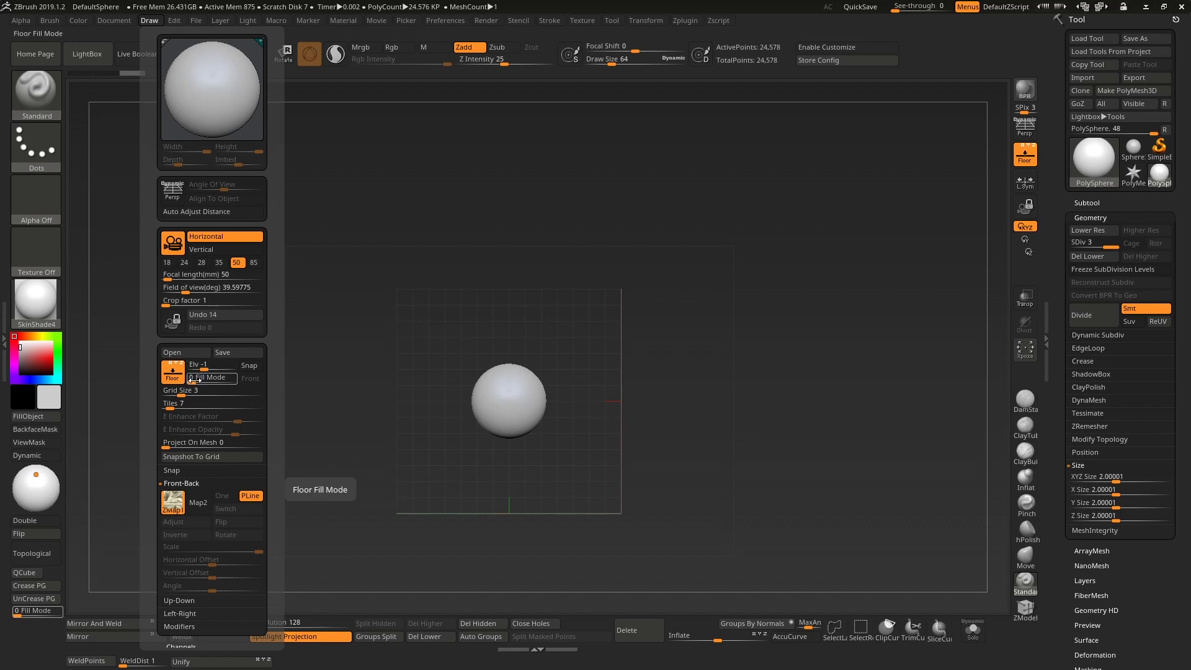
Try floor Fill Mode 1 and Fill Mode 2 on the chimera reference image
{"action": "left_click", "coordinate": [193, 381]}
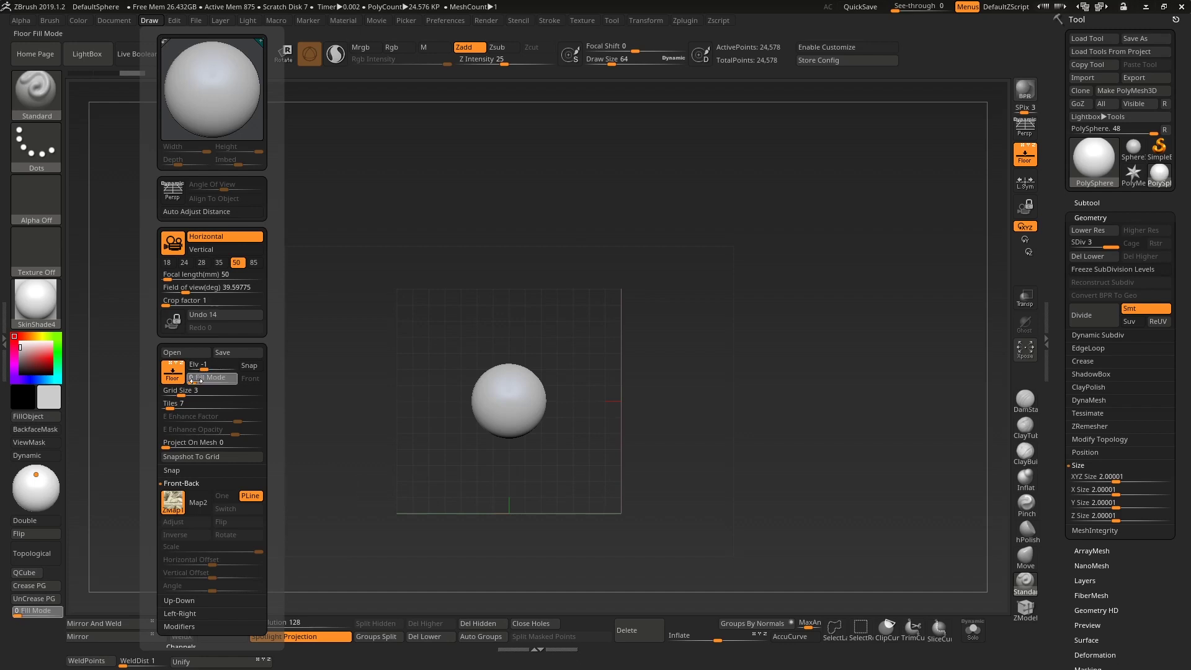
{"action": "left_click_drag", "start_coordinate": [201, 382], "coordinate": [201, 382]}
{"action": "mouse_move", "coordinate": [802, 343]}
{"action": "right_mouse_down", "text": "ctrl"}
{"action": "mouse_move", "coordinate": [832, 346]}
{"action": "mouse_move", "coordinate": [818, 437]}
{"action": "right_mouse_up", "text": "ctrl"}
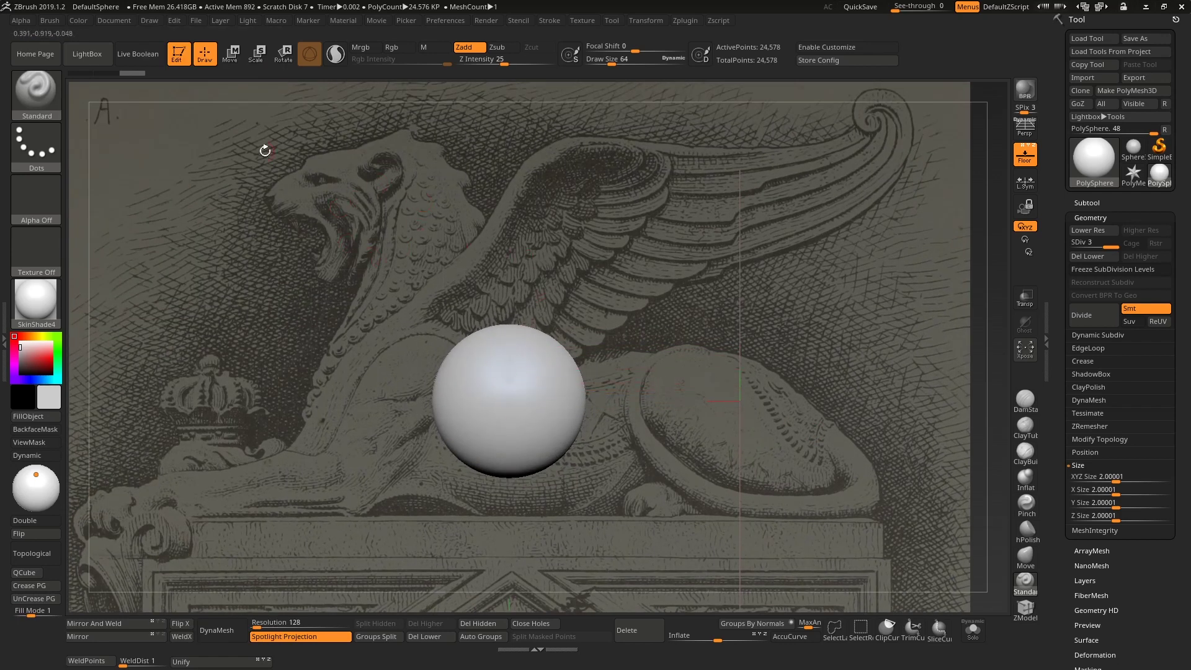
{"action": "left_click", "coordinate": [153, 20]}
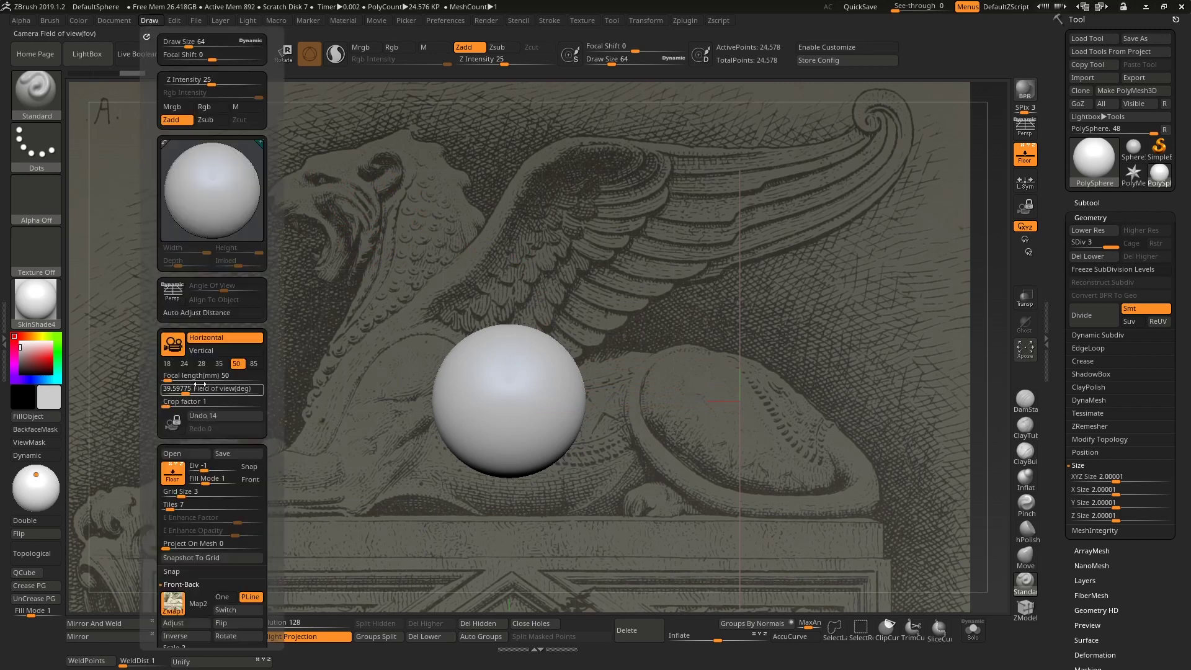
{"action": "left_click", "coordinate": [214, 479]}
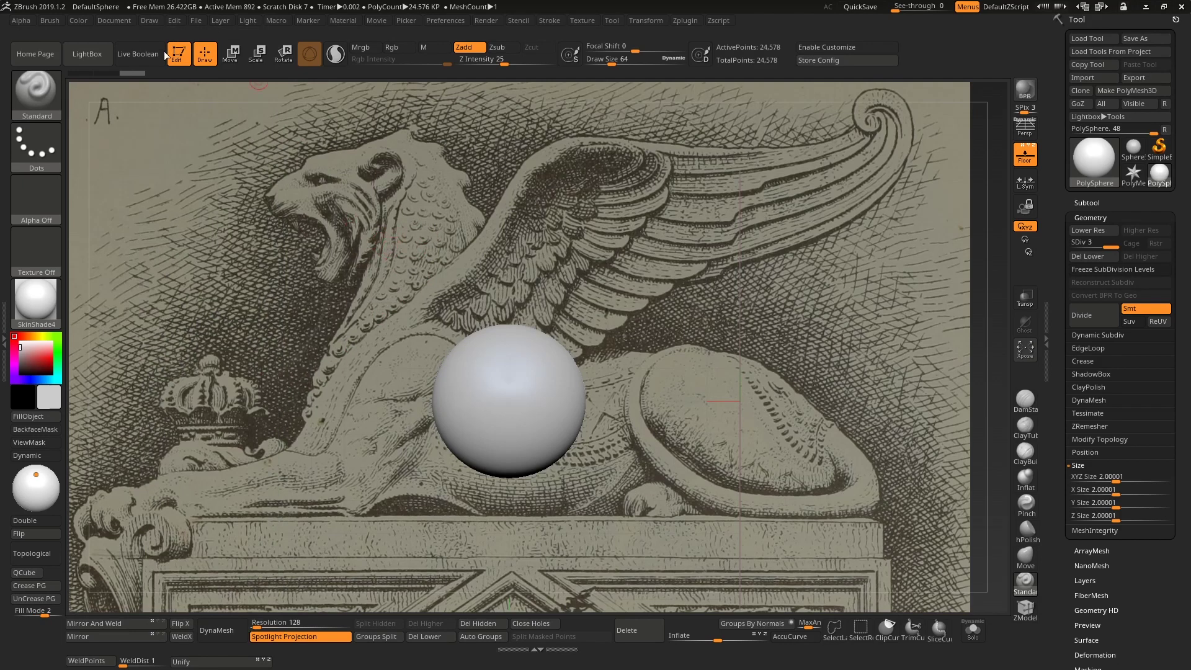
Set the floor Fill Mode to 3 and raise the E Enhance Factor to about 0.88
{"action": "left_click", "coordinate": [151, 21]}
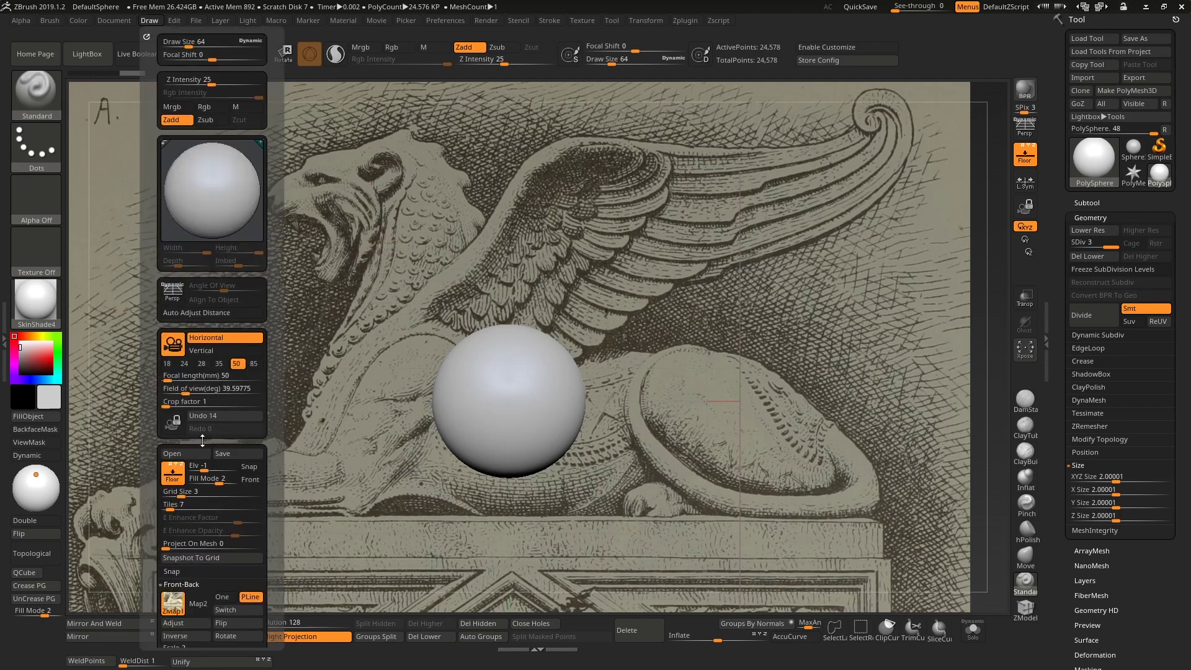
{"action": "left_click", "coordinate": [231, 480]}
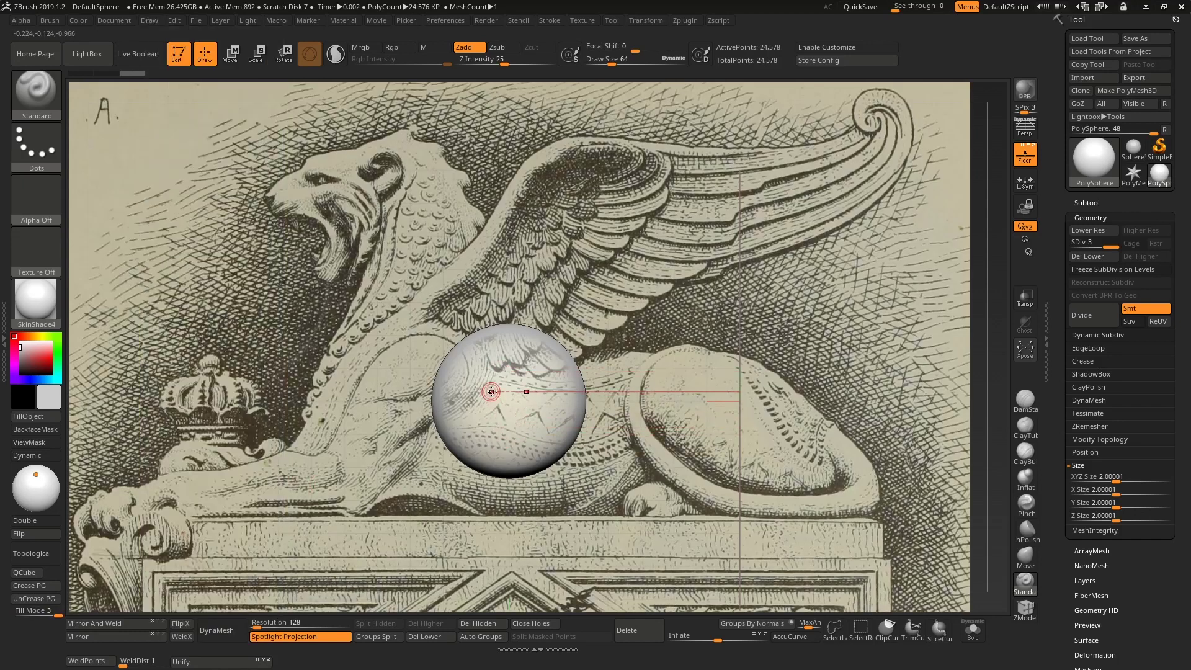
{"action": "left_click", "coordinate": [151, 20]}
{"action": "left_click_drag", "start_coordinate": [231, 518], "coordinate": [251, 518]}
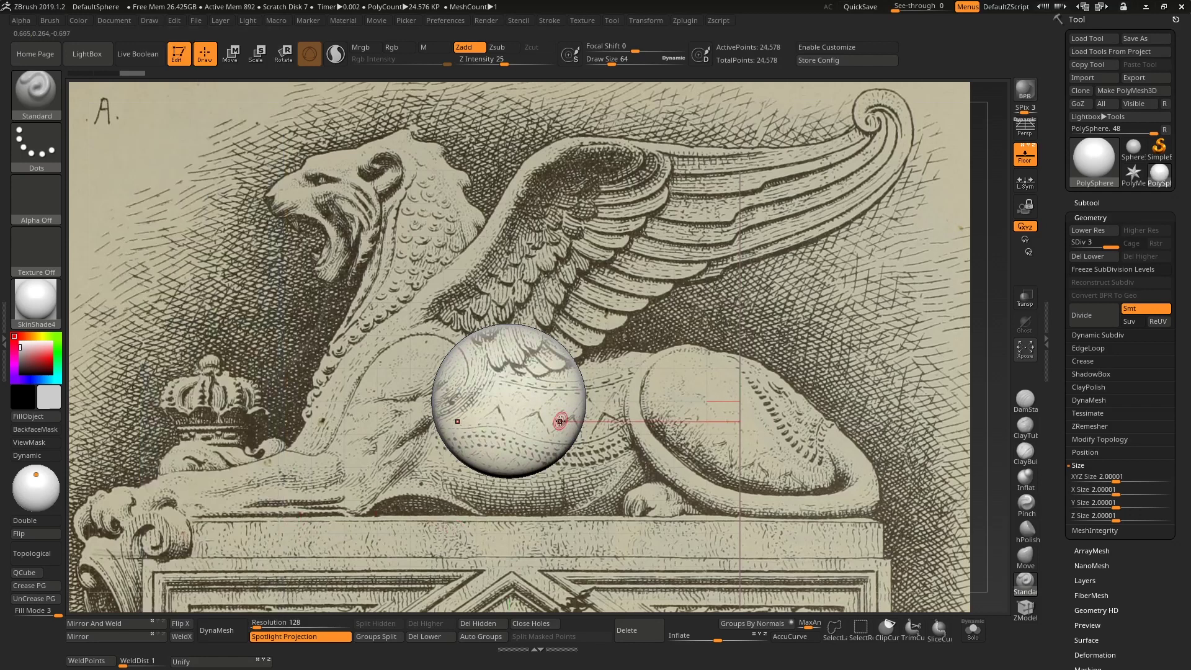
Examine the reference images through the sphere up close and from an angled view
{"action": "right_click_drag", "start_coordinate": [682, 366], "coordinate": [657, 307], "text": "ctrl"}
{"action": "right_click_drag", "start_coordinate": [554, 306], "coordinate": [583, 314], "text": "alt"}
{"action": "mouse_move", "coordinate": [583, 313]}
{"action": "left_mouse_down"}
{"action": "mouse_move", "coordinate": [622, 221]}
{"action": "mouse_move", "coordinate": [482, 310]}
{"action": "mouse_move", "coordinate": [534, 311]}
{"action": "left_mouse_up"}
{"action": "mouse_move", "coordinate": [563, 320]}
{"action": "right_mouse_down", "text": "ctrl"}
{"action": "mouse_move", "coordinate": [570, 355]}
{"action": "mouse_move", "coordinate": [562, 332]}
{"action": "right_mouse_up", "text": "ctrl"}
{"action": "mouse_move", "coordinate": [561, 332]}
{"action": "left_mouse_down"}
{"action": "mouse_move", "coordinate": [551, 332]}
{"action": "mouse_move", "coordinate": [559, 323]}
{"action": "left_mouse_up"}
{"action": "left_click_drag", "start_coordinate": [793, 293], "coordinate": [862, 272]}
{"action": "left_click_drag", "start_coordinate": [862, 271], "coordinate": [842, 286]}
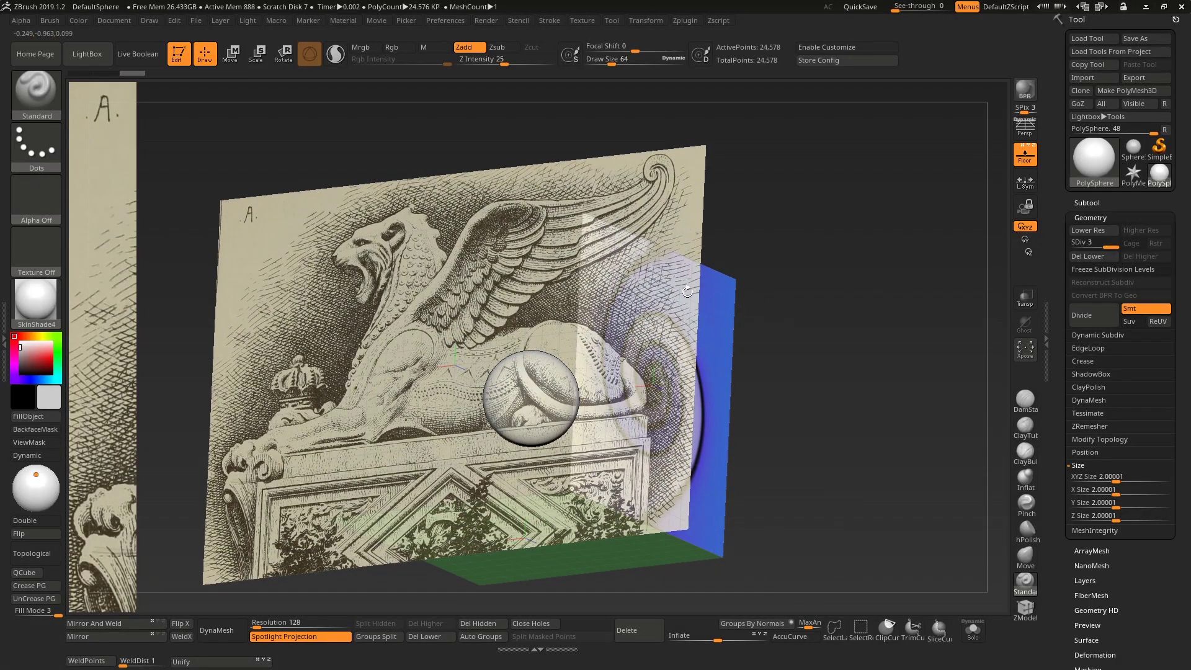
Import chimera.jpg as Map1 of the Left-Right grid and view both reference planes at an angle
{"action": "left_click", "coordinate": [150, 20]}
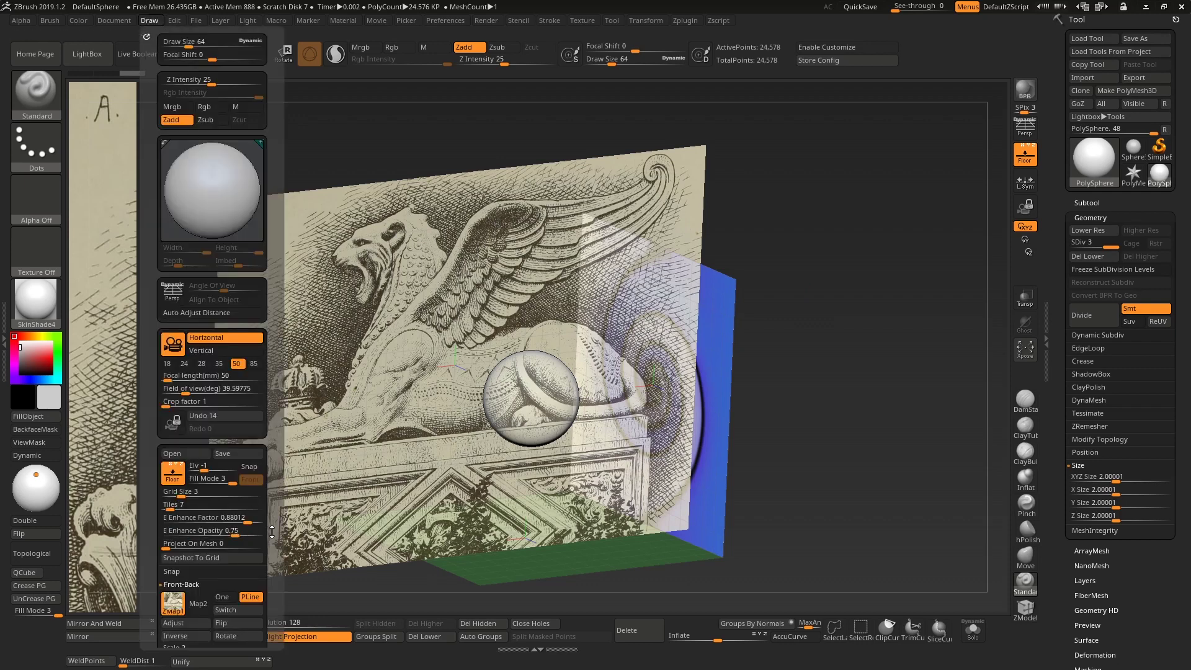
{"action": "scroll", "coordinate": [239, 468], "scroll_direction": "down", "scroll_amount": 3}
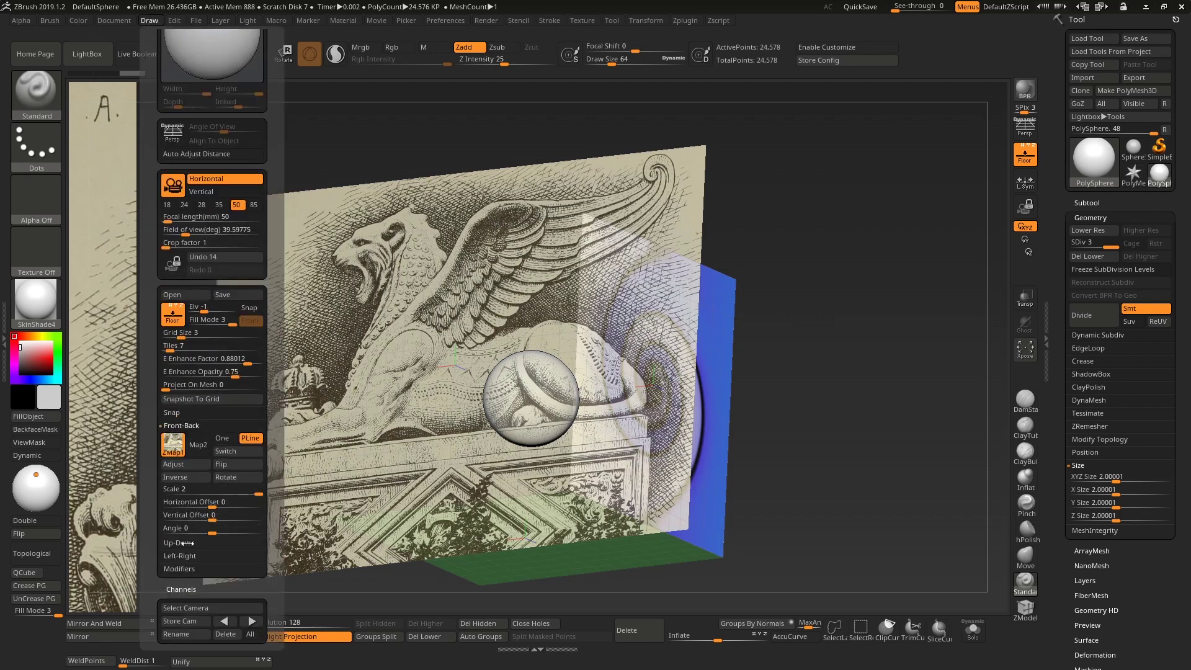
{"action": "left_click", "coordinate": [183, 556]}
{"action": "left_click", "coordinate": [177, 472]}
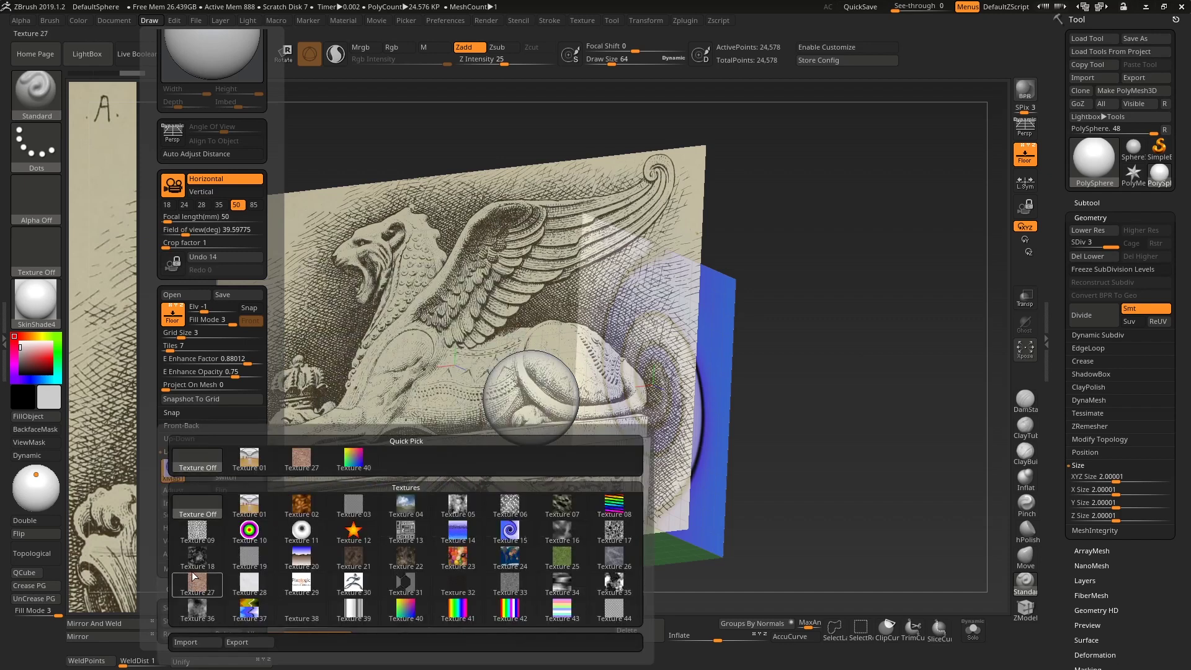
{"action": "left_click", "coordinate": [187, 643]}
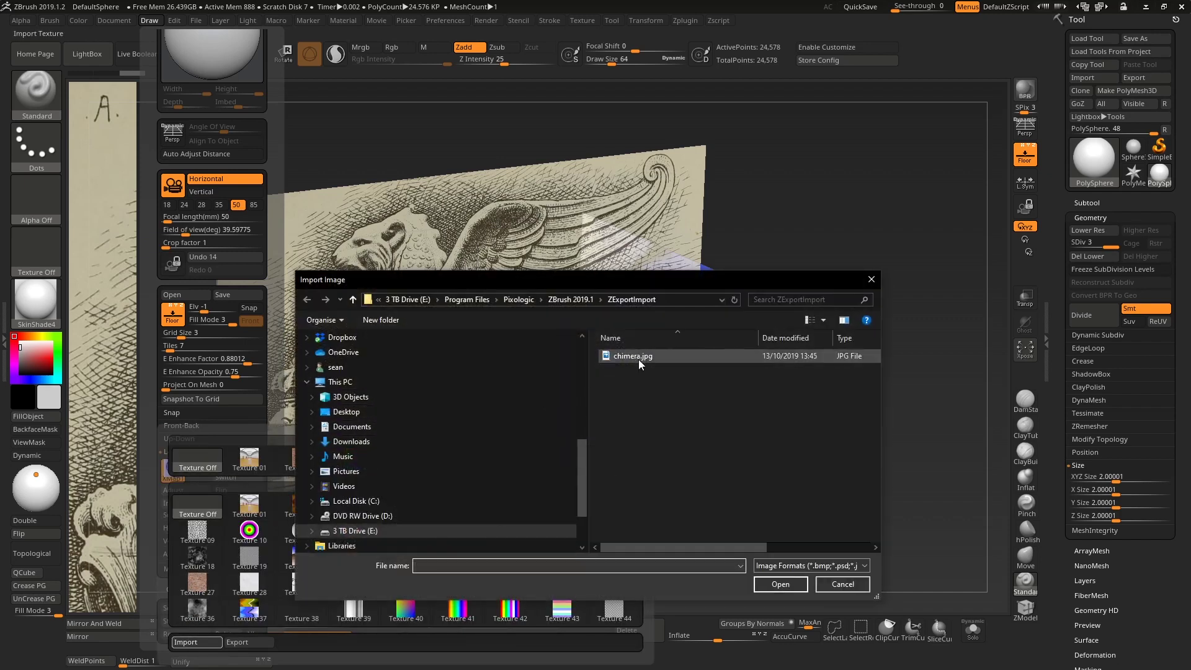
{"action": "double_click", "coordinate": [639, 359]}
{"action": "left_click_drag", "start_coordinate": [834, 345], "coordinate": [848, 344]}
{"action": "mouse_move", "coordinate": [657, 248]}
{"action": "left_mouse_down", "text": "shift"}
{"action": "mouse_move", "coordinate": [677, 243]}
{"action": "mouse_move", "coordinate": [595, 250]}
{"action": "mouse_move", "coordinate": [657, 246]}
{"action": "left_mouse_up", "text": "shift"}
Set the Scale of the Front-Back reference map to 1
{"action": "left_click", "coordinate": [158, 17]}
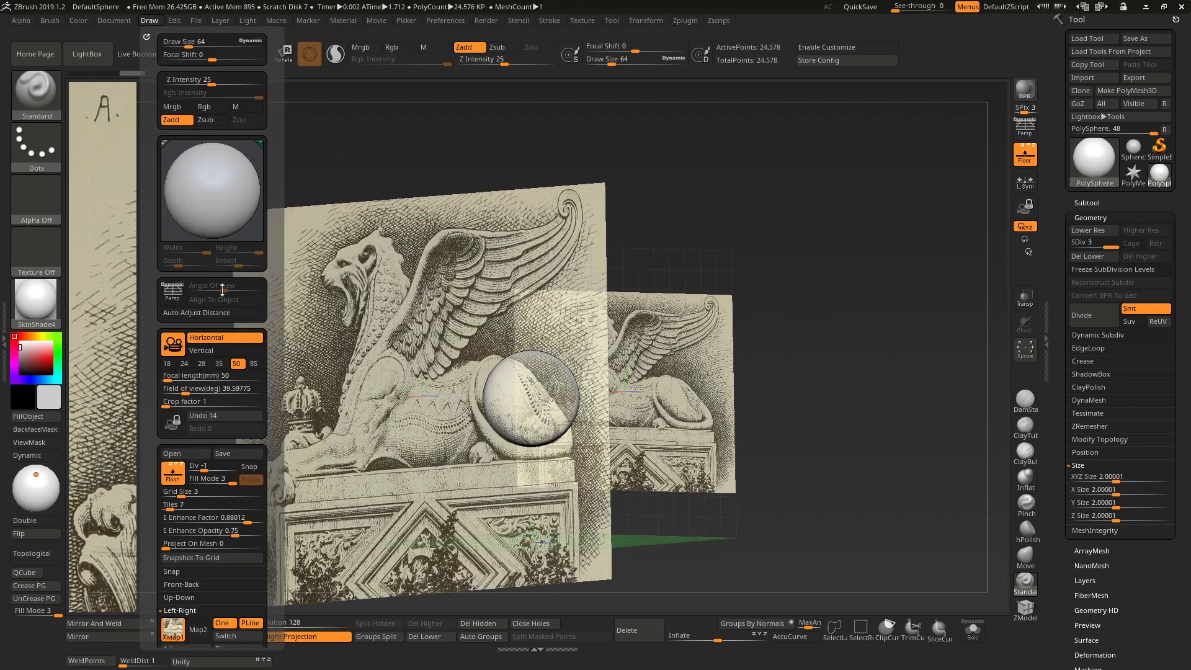
{"action": "left_click", "coordinate": [178, 611]}
{"action": "left_click", "coordinate": [183, 583]}
{"action": "scroll", "coordinate": [246, 596], "scroll_direction": "down", "scroll_amount": 3}
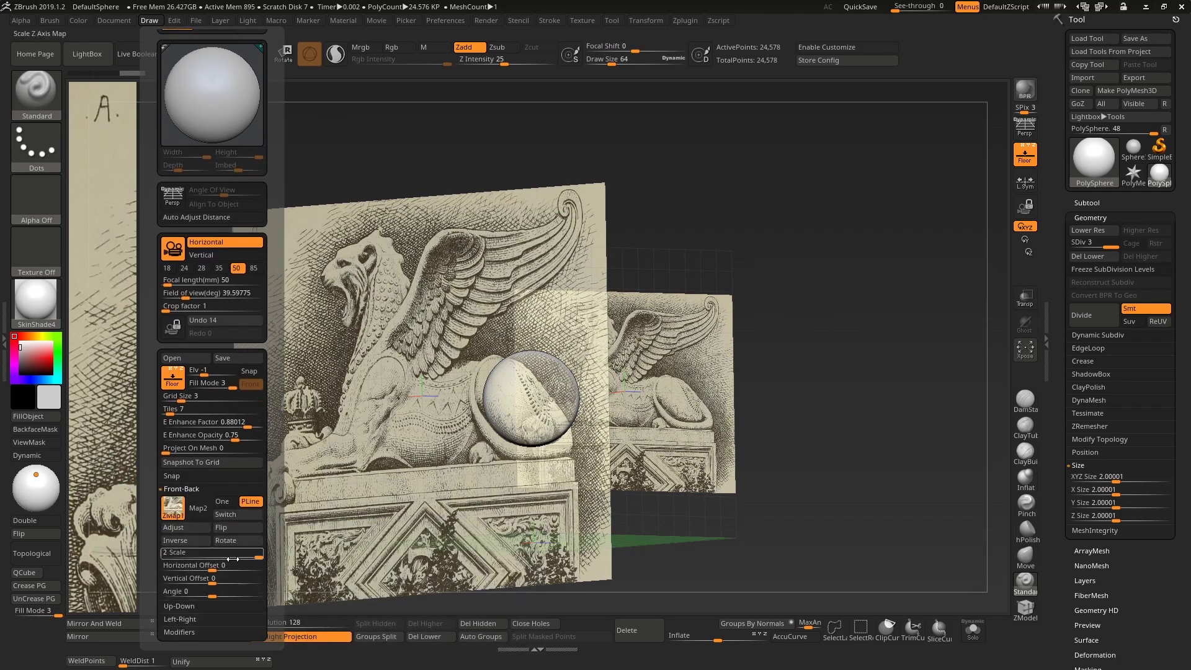
{"action": "left_click_drag", "start_coordinate": [214, 553], "coordinate": [225, 553]}
{"action": "type", "text": "1"}
{"action": "key", "text": "Tab"}
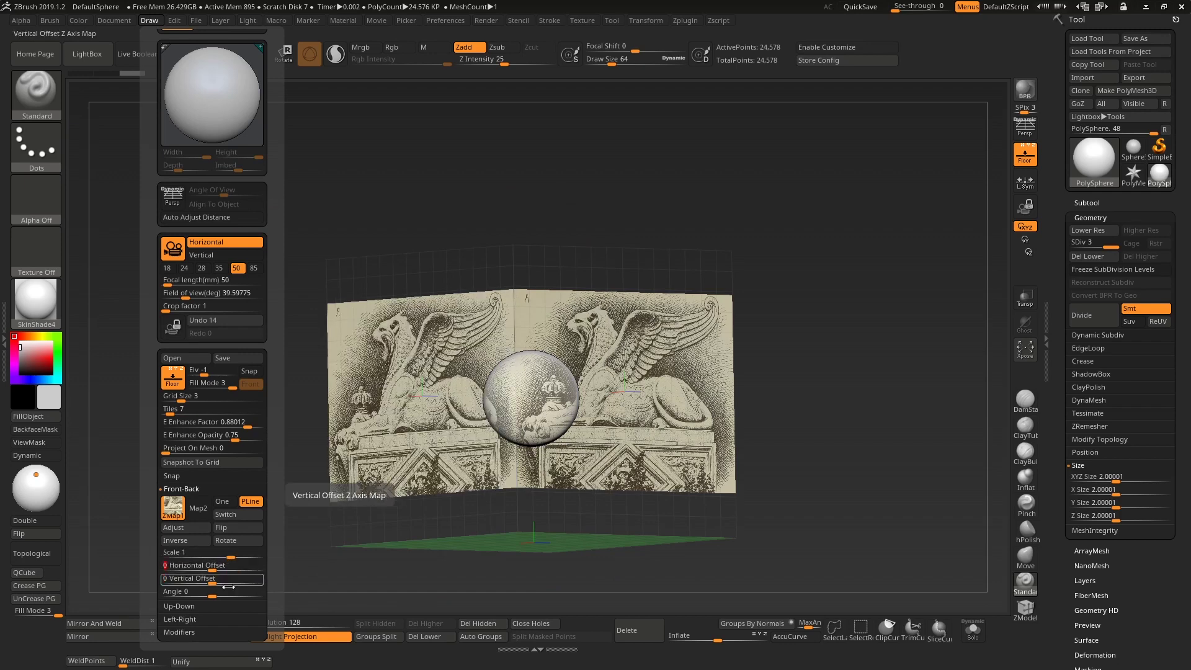
Flip the chimera image on the Left-Right map and orbit to view both planes from the corner
{"action": "left_click", "coordinate": [189, 619]}
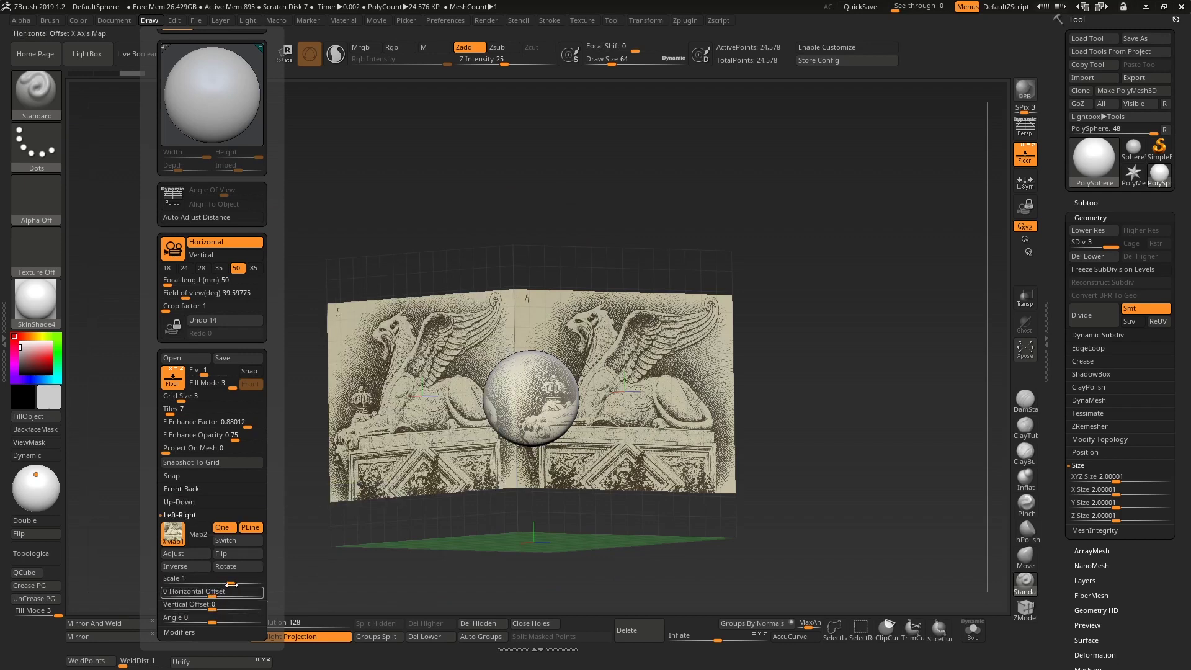
{"action": "left_click", "coordinate": [228, 552]}
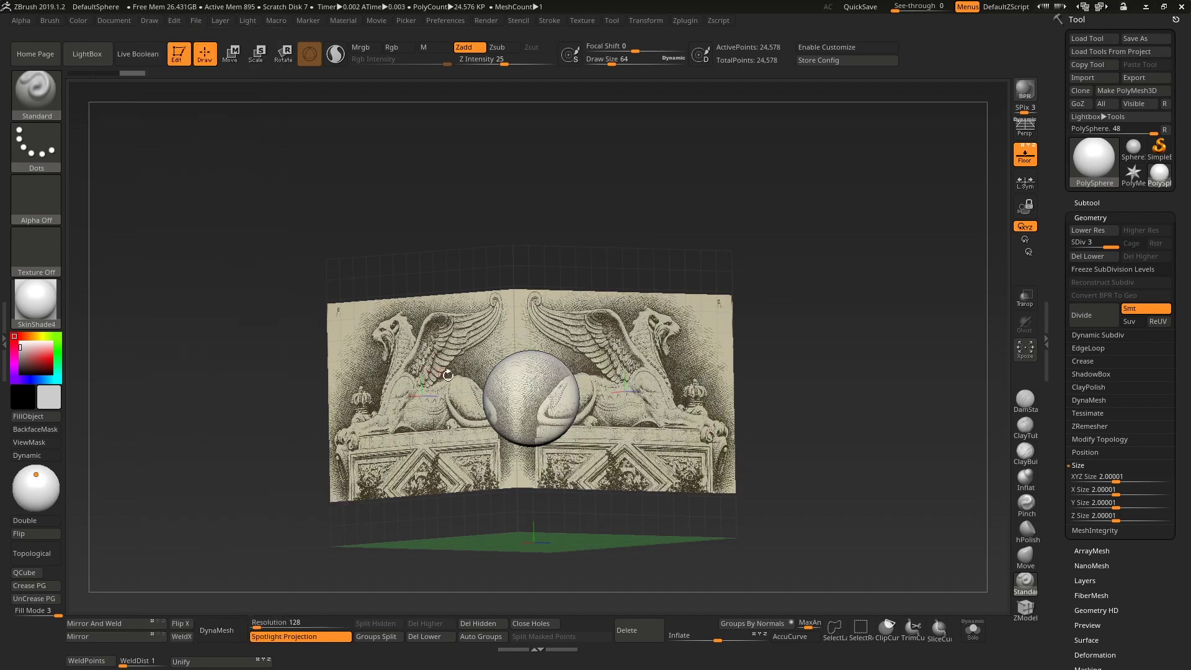
{"action": "left_click_drag", "start_coordinate": [812, 289], "coordinate": [717, 283]}
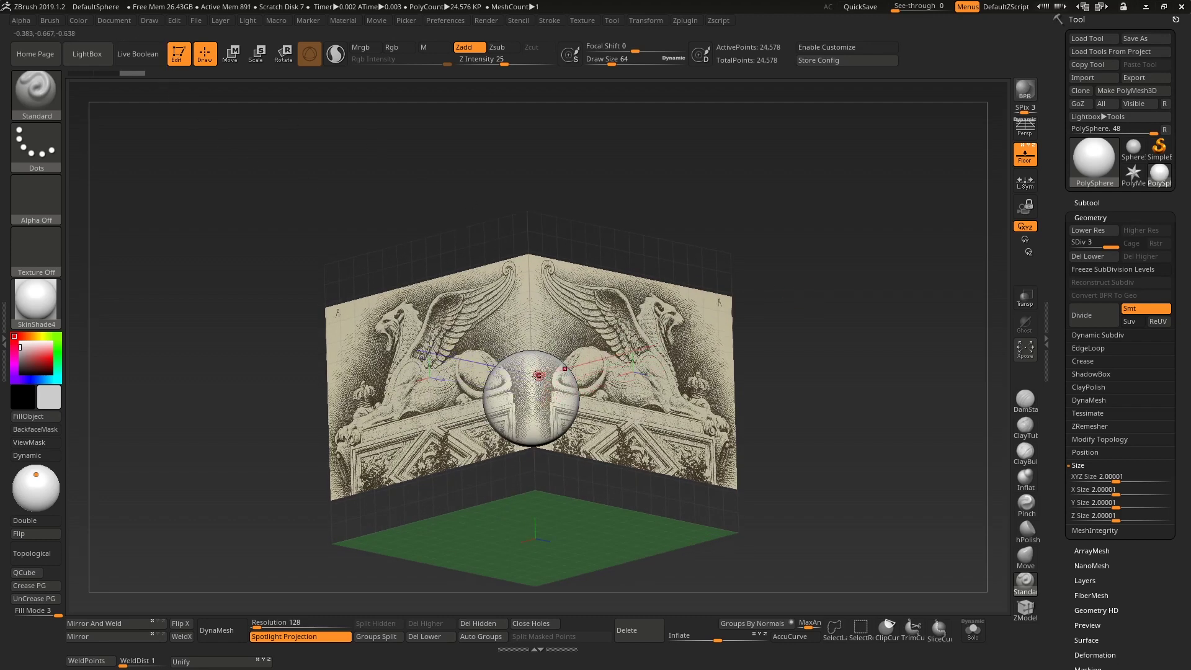
Pull small ear-like bumps out of the sphere's top with the Move brush, checking the shape against the front reference plane
{"action": "left_click_drag", "start_coordinate": [830, 331], "coordinate": [895, 468], "text": "alt"}
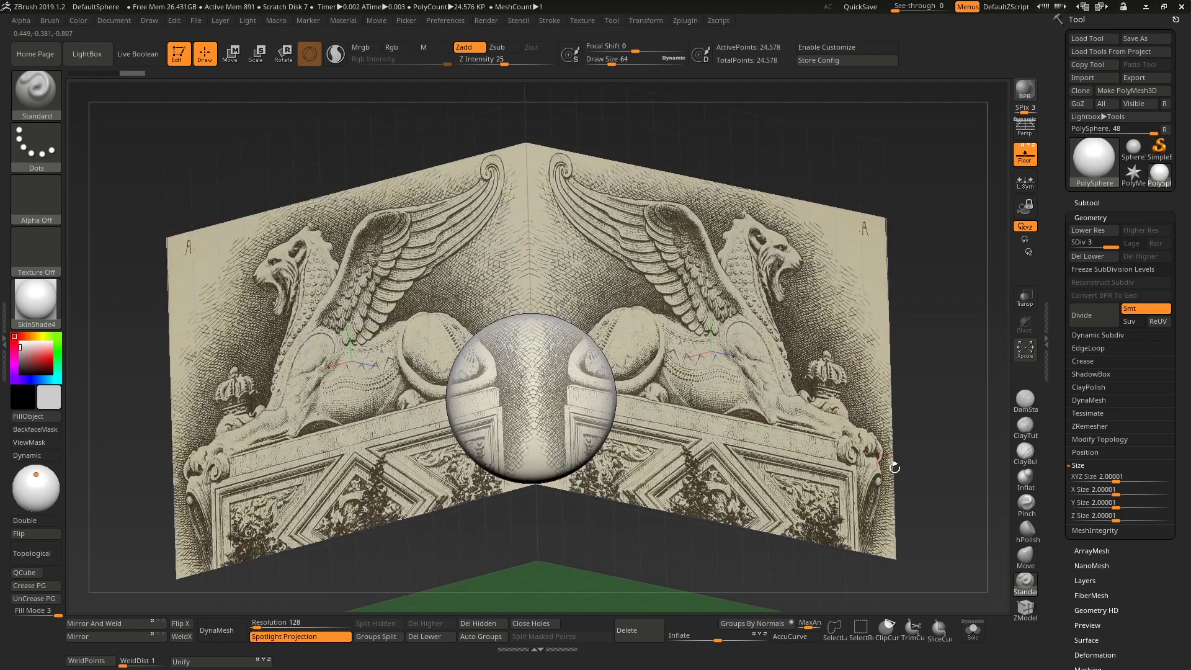
{"action": "left_click", "coordinate": [1032, 560]}
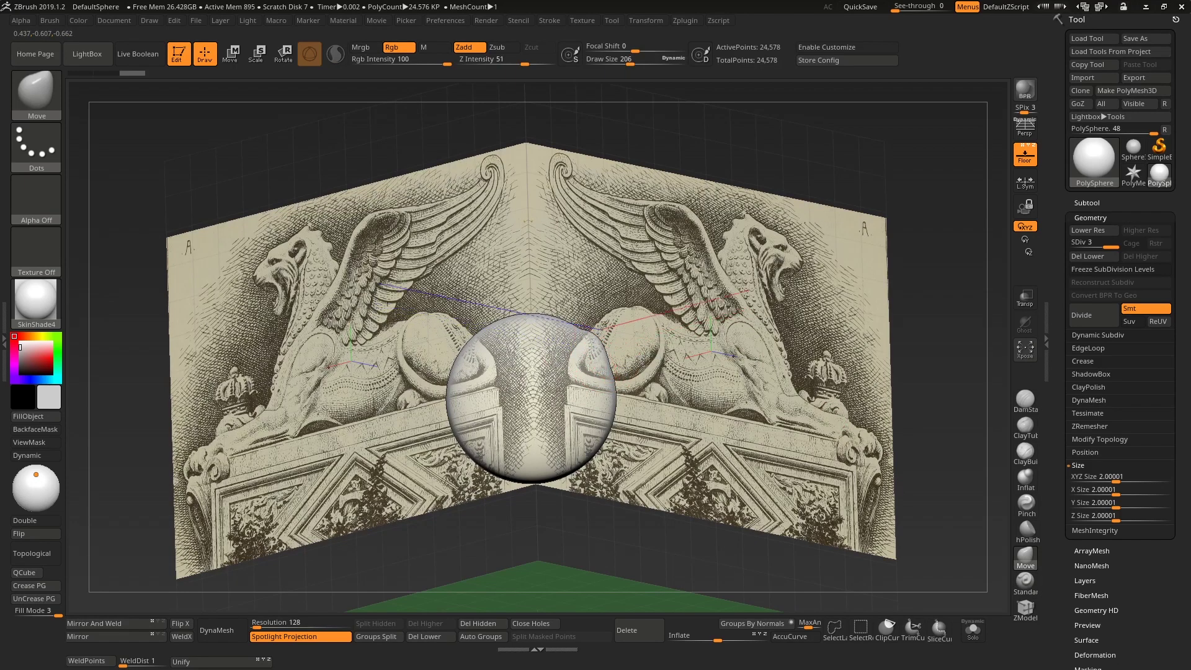
{"action": "mouse_move", "coordinate": [602, 325]}
{"action": "left_mouse_down"}
{"action": "mouse_move", "coordinate": [610, 300]}
{"action": "mouse_move", "coordinate": [605, 322]}
{"action": "mouse_move", "coordinate": [611, 306]}
{"action": "mouse_move", "coordinate": [616, 323]}
{"action": "left_mouse_up"}
{"action": "mouse_move", "coordinate": [809, 165]}
{"action": "left_mouse_down"}
{"action": "mouse_move", "coordinate": [627, 319]}
{"action": "mouse_move", "coordinate": [615, 303]}
{"action": "left_mouse_up"}
{"action": "left_click_drag", "start_coordinate": [898, 250], "coordinate": [891, 255], "text": "shift"}
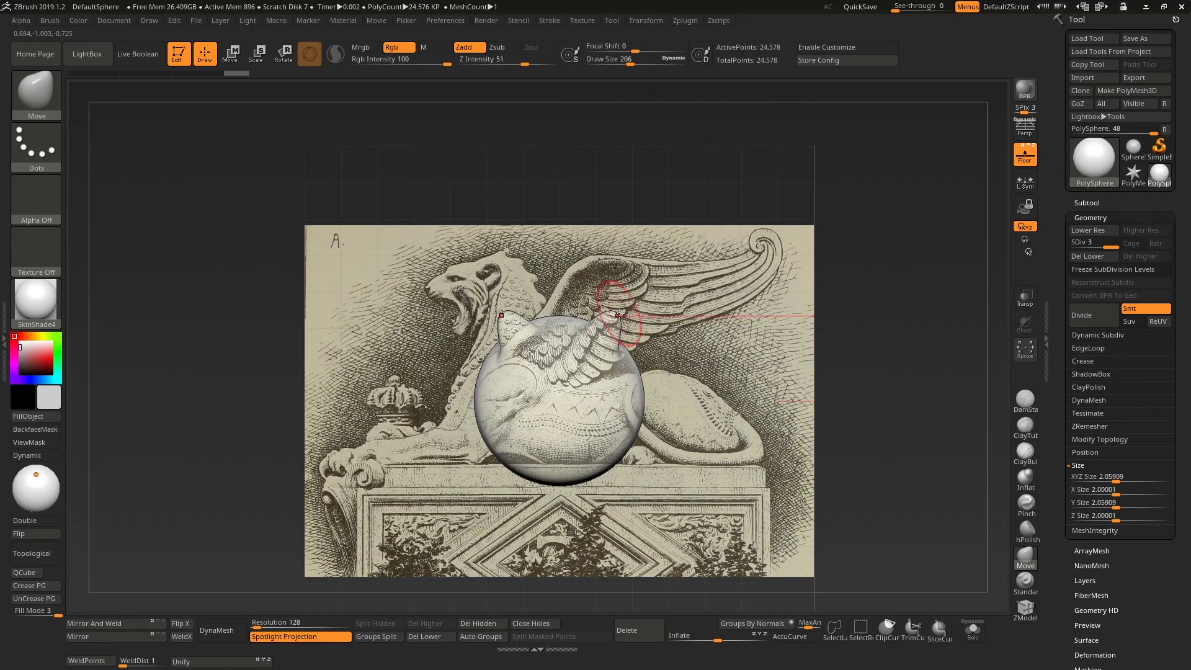
{"action": "left_click_drag", "start_coordinate": [643, 177], "coordinate": [635, 297]}
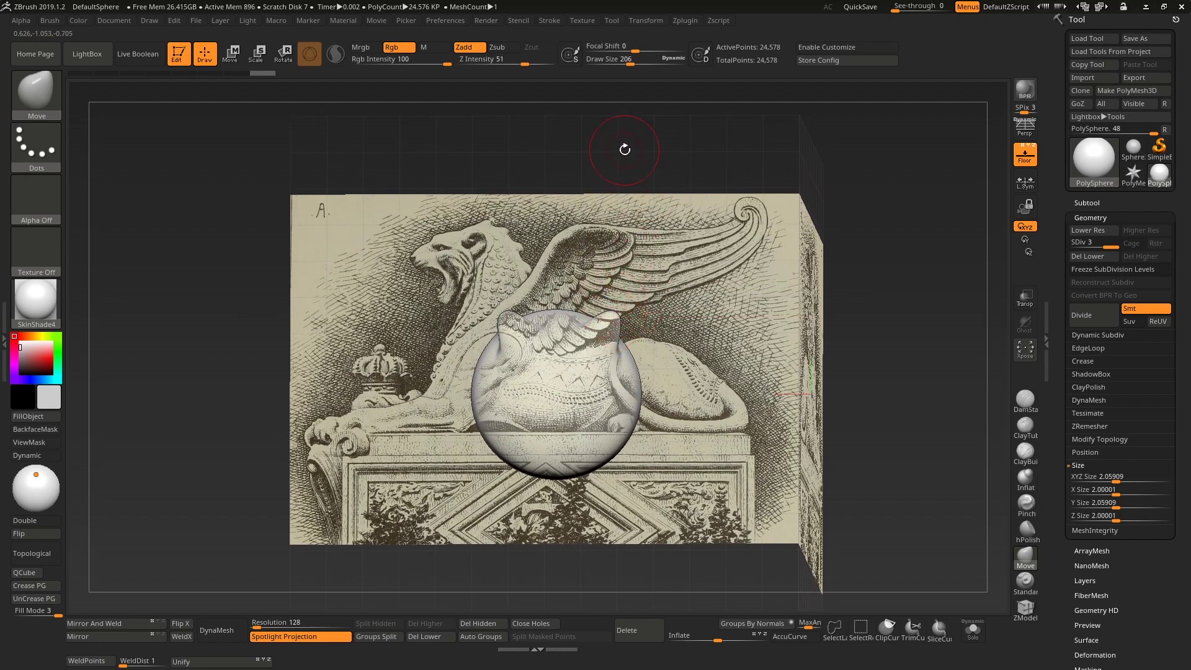
Increase the Draw Size to 307 and pull the bumps on top of the sphere farther out with the Move brush
{"action": "left_click_drag", "start_coordinate": [625, 149], "coordinate": [630, 159]}
{"action": "key", "text": "bracketright"}
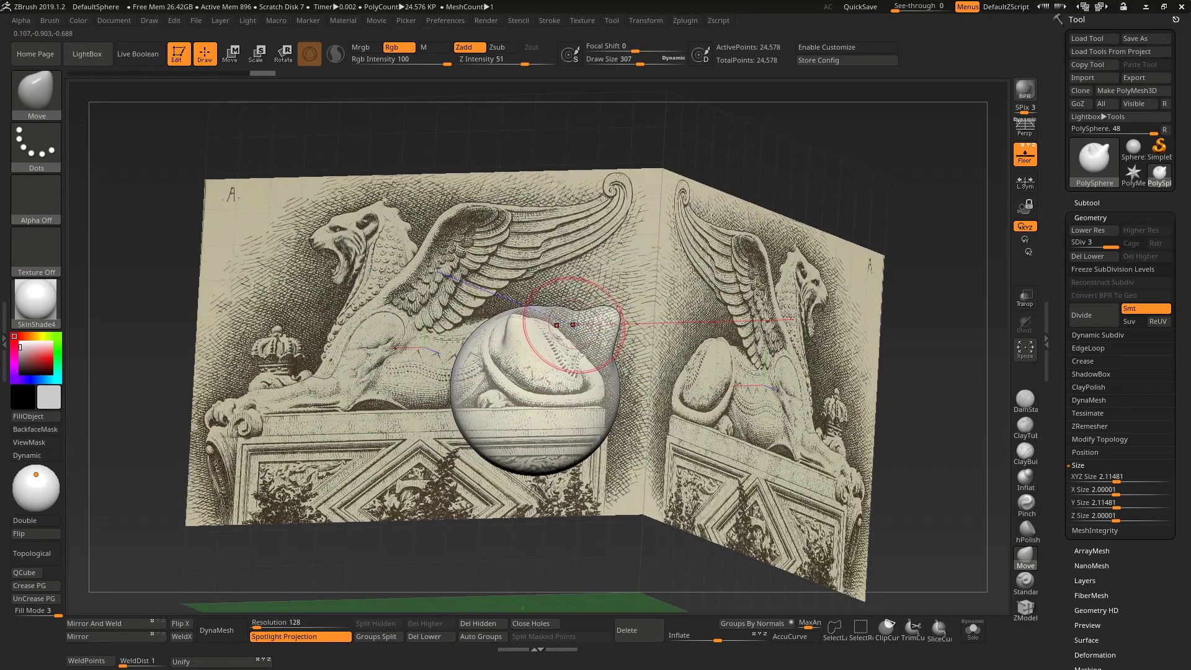
{"action": "mouse_move", "coordinate": [573, 319]}
{"action": "left_mouse_down"}
{"action": "mouse_move", "coordinate": [632, 283]}
{"action": "mouse_move", "coordinate": [688, 289]}
{"action": "left_mouse_up"}
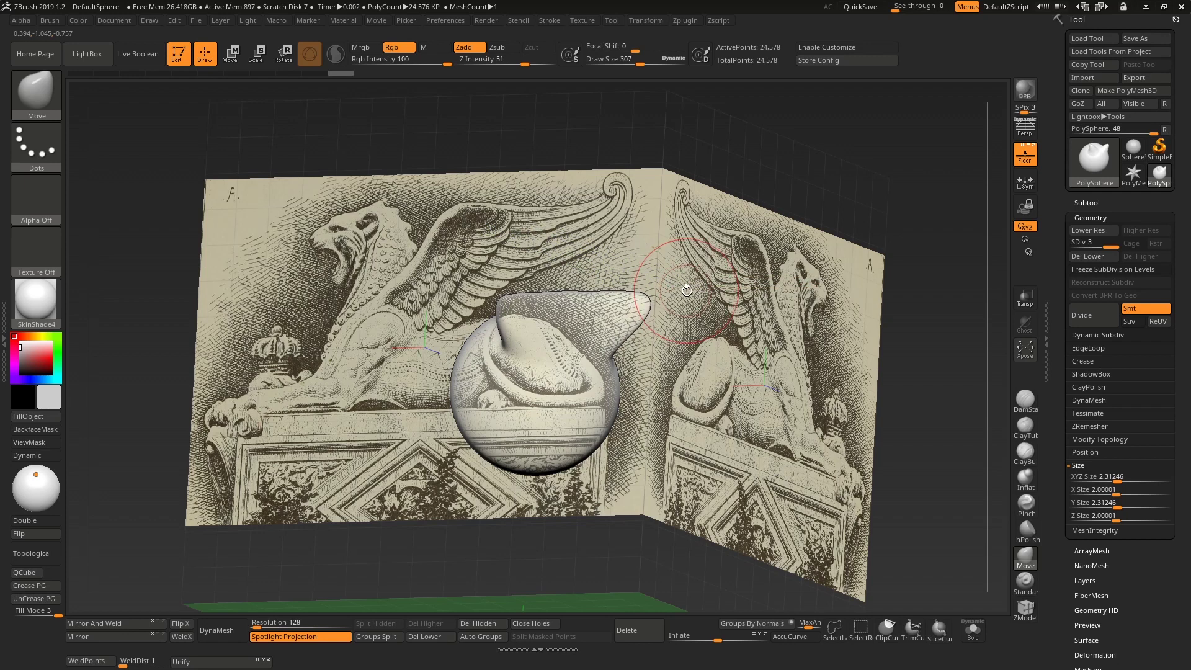
Turn on the projection edit line (PLine) for the Left-Right reference map
{"action": "left_click", "coordinate": [151, 21]}
{"action": "left_click_drag", "start_coordinate": [270, 501], "coordinate": [271, 398]}
{"action": "left_click", "coordinate": [257, 523]}
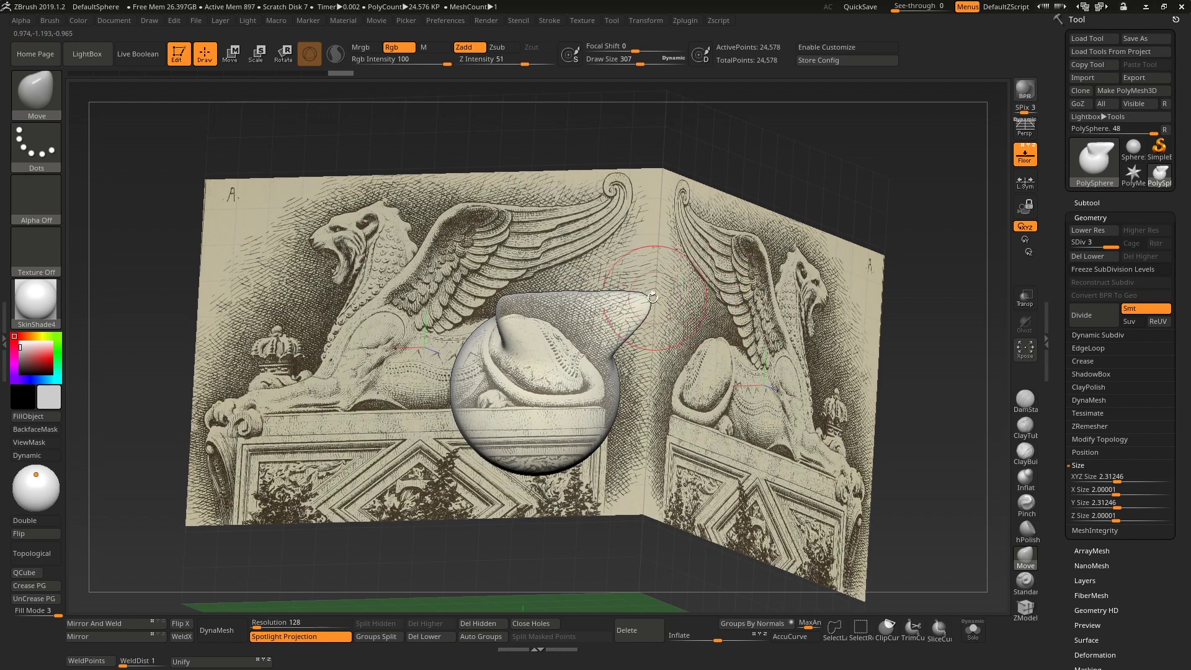
{"action": "left_click", "coordinate": [149, 21]}
{"action": "scroll", "coordinate": [264, 549], "scroll_direction": "down", "scroll_amount": 3}
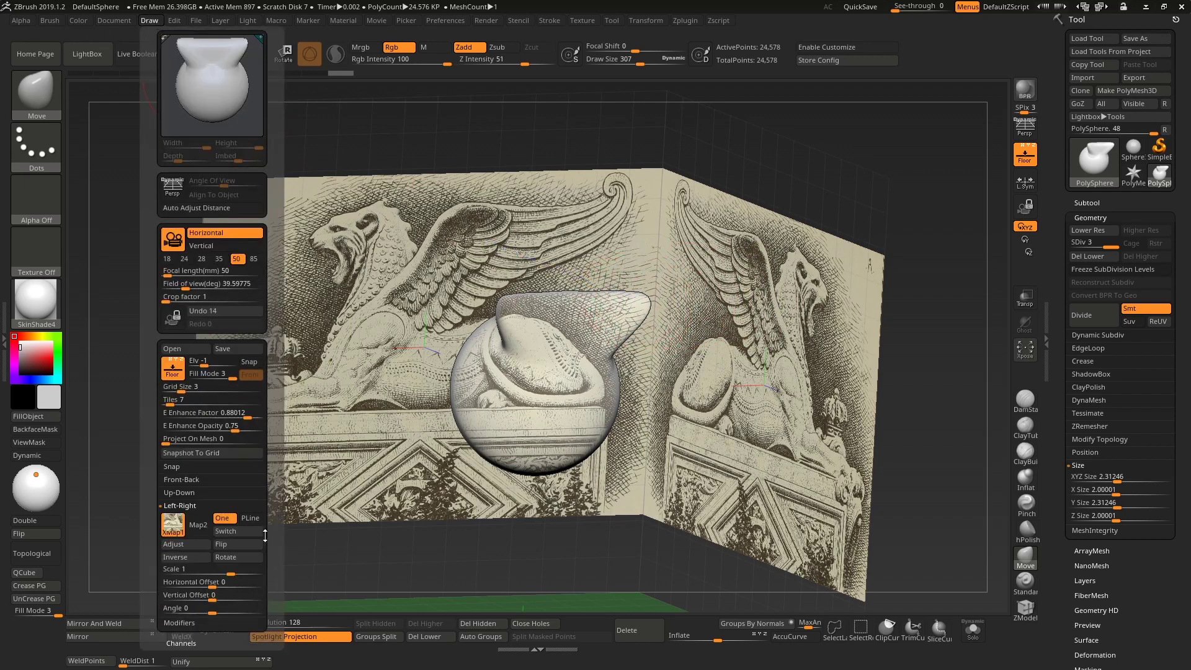
{"action": "left_click", "coordinate": [251, 519]}
{"action": "scroll", "coordinate": [273, 549], "scroll_direction": "down", "scroll_amount": 3}
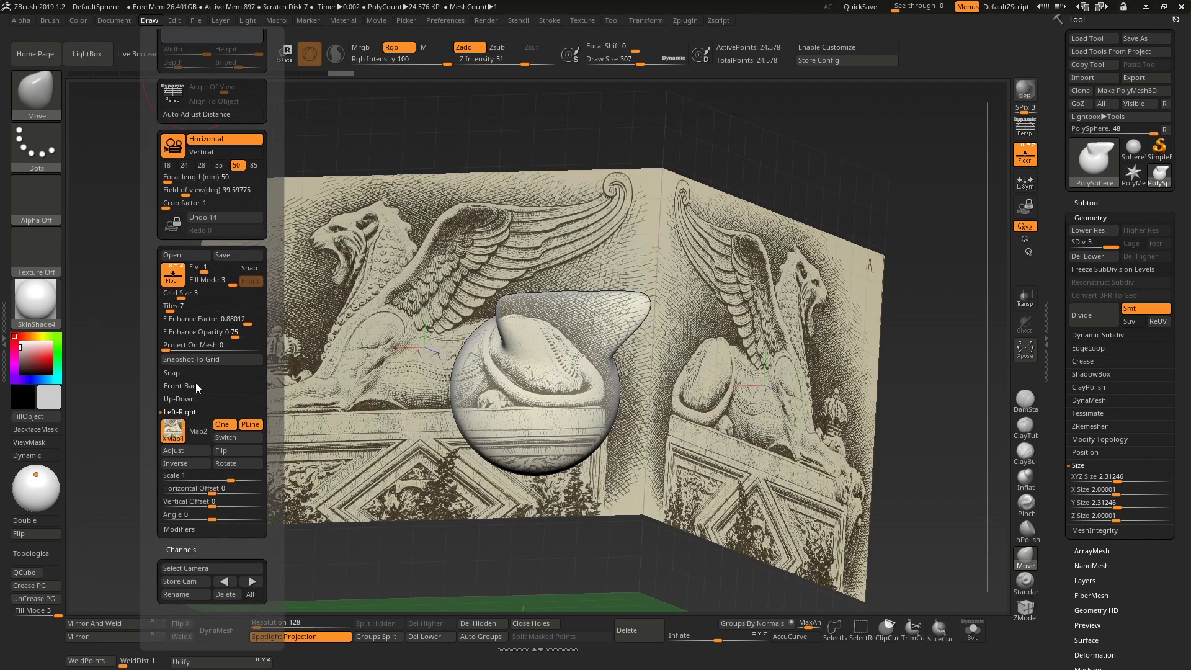
Check the Front-Back map settings and turn off PLine for the Left-Right reference map
{"action": "left_click", "coordinate": [196, 386]}
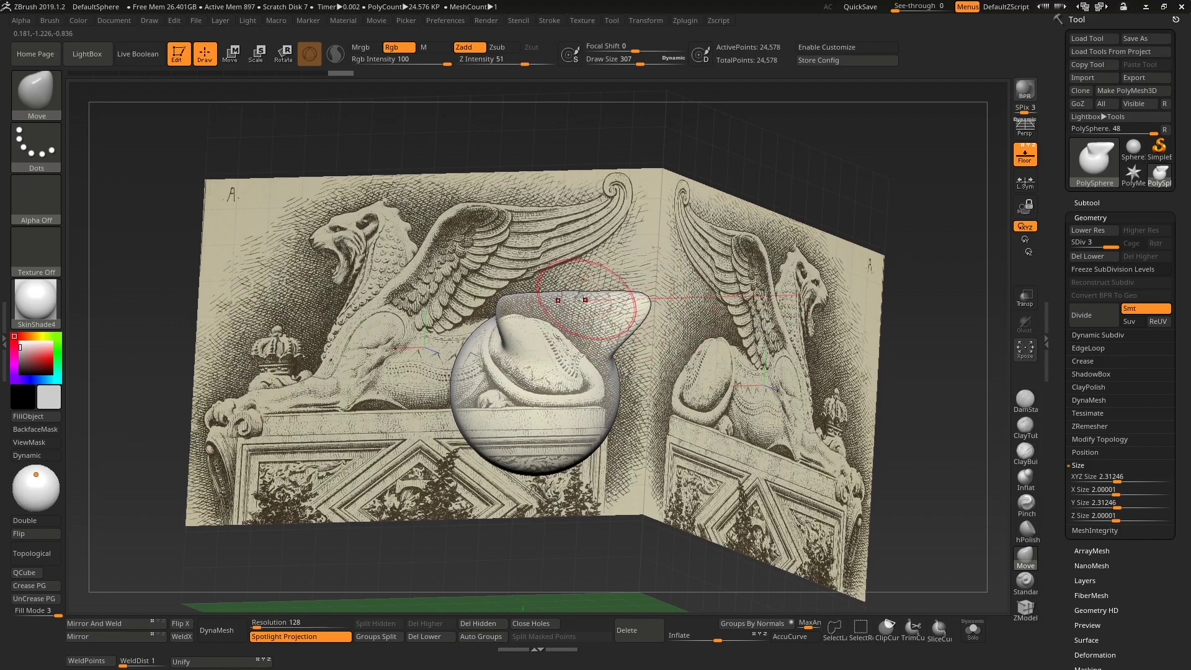
{"action": "left_click", "coordinate": [155, 23]}
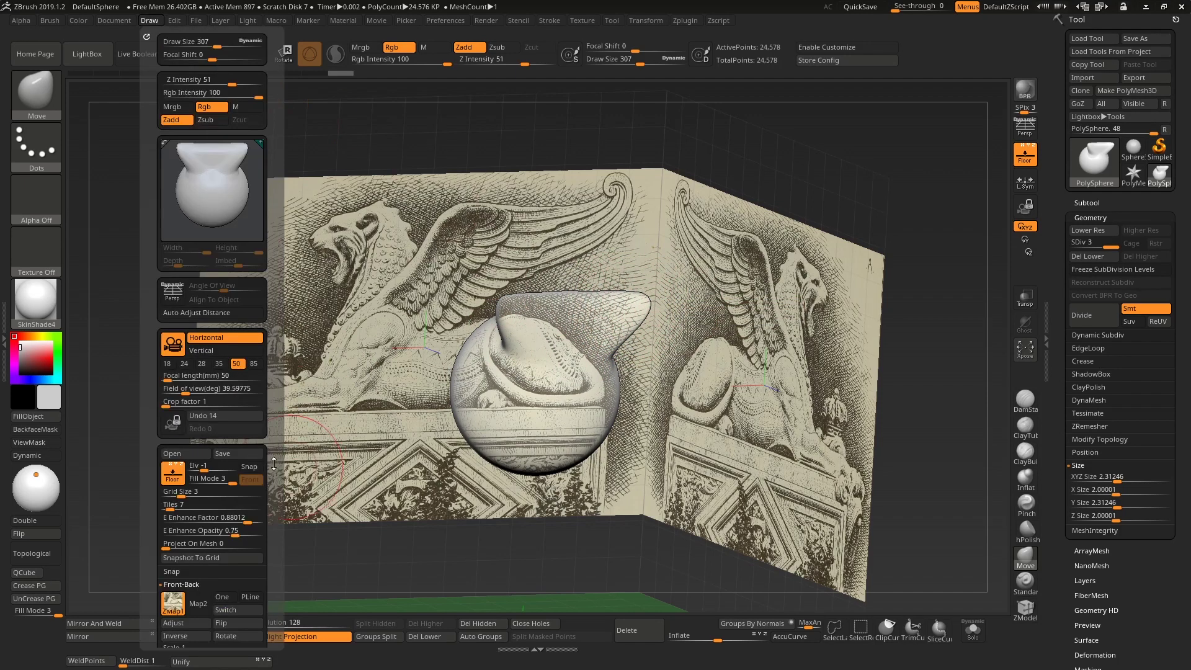
{"action": "scroll", "coordinate": [274, 465], "scroll_direction": "down", "scroll_amount": 3}
{"action": "scroll", "coordinate": [269, 517], "scroll_direction": "down", "scroll_amount": 1}
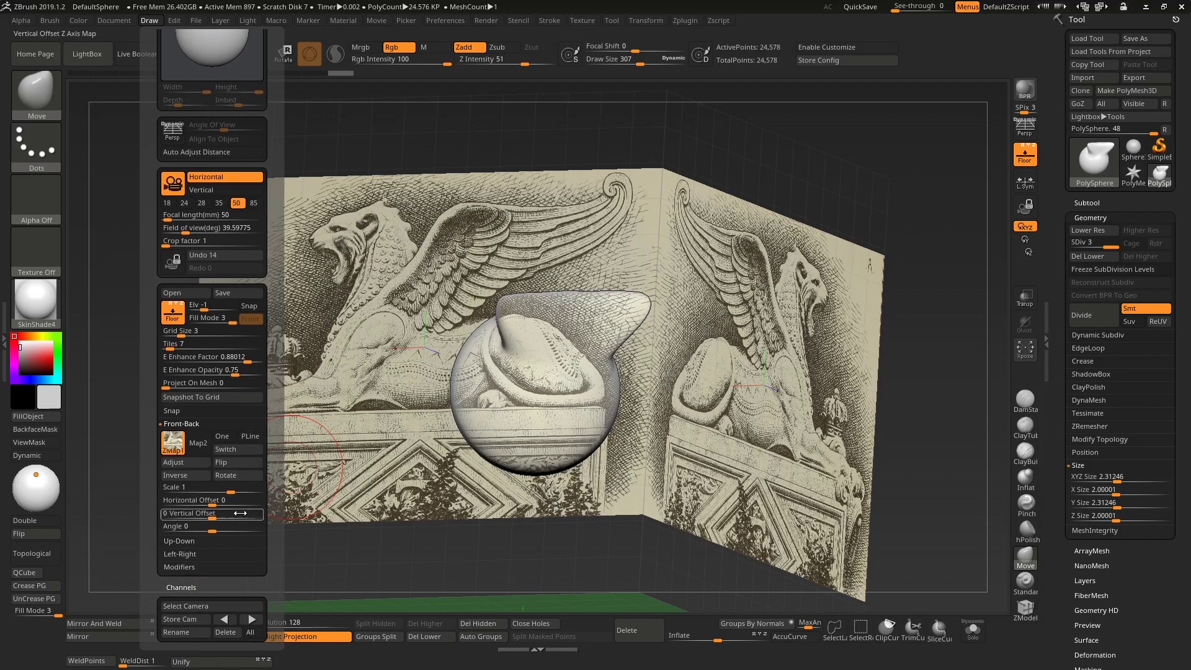
{"action": "left_click", "coordinate": [200, 558]}
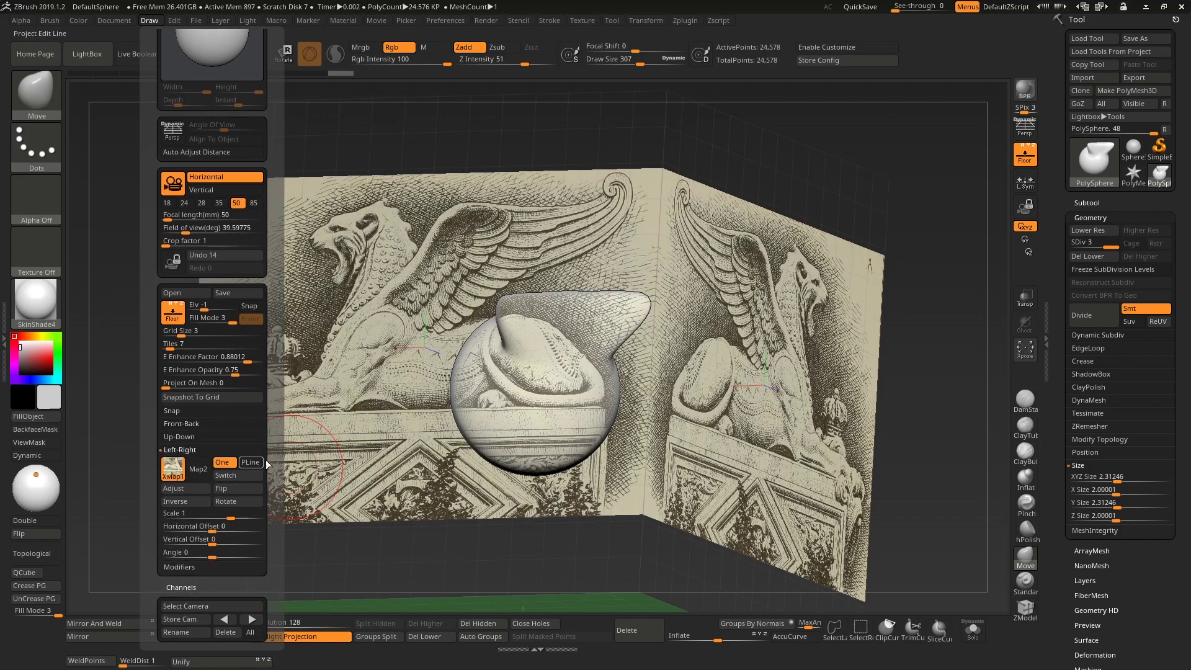
Pull the mesh's top and sides outward over the chimera with the Move brush, raising Draw Size to 463, and toggle symmetry
{"action": "mouse_move", "coordinate": [621, 299]}
{"action": "left_mouse_down"}
{"action": "mouse_move", "coordinate": [614, 277]}
{"action": "mouse_move", "coordinate": [582, 255]}
{"action": "left_mouse_up"}
{"action": "left_click_drag", "start_coordinate": [838, 141], "coordinate": [822, 149], "text": "shift"}
{"action": "left_click_drag", "start_coordinate": [631, 283], "coordinate": [650, 279]}
{"action": "left_click_drag", "start_coordinate": [639, 330], "coordinate": [651, 331]}
{"action": "key", "text": "]"}
{"action": "mouse_move", "coordinate": [513, 393]}
{"action": "left_mouse_down"}
{"action": "mouse_move", "coordinate": [483, 395]}
{"action": "mouse_move", "coordinate": [484, 427]}
{"action": "left_mouse_up"}
{"action": "key", "text": "x"}
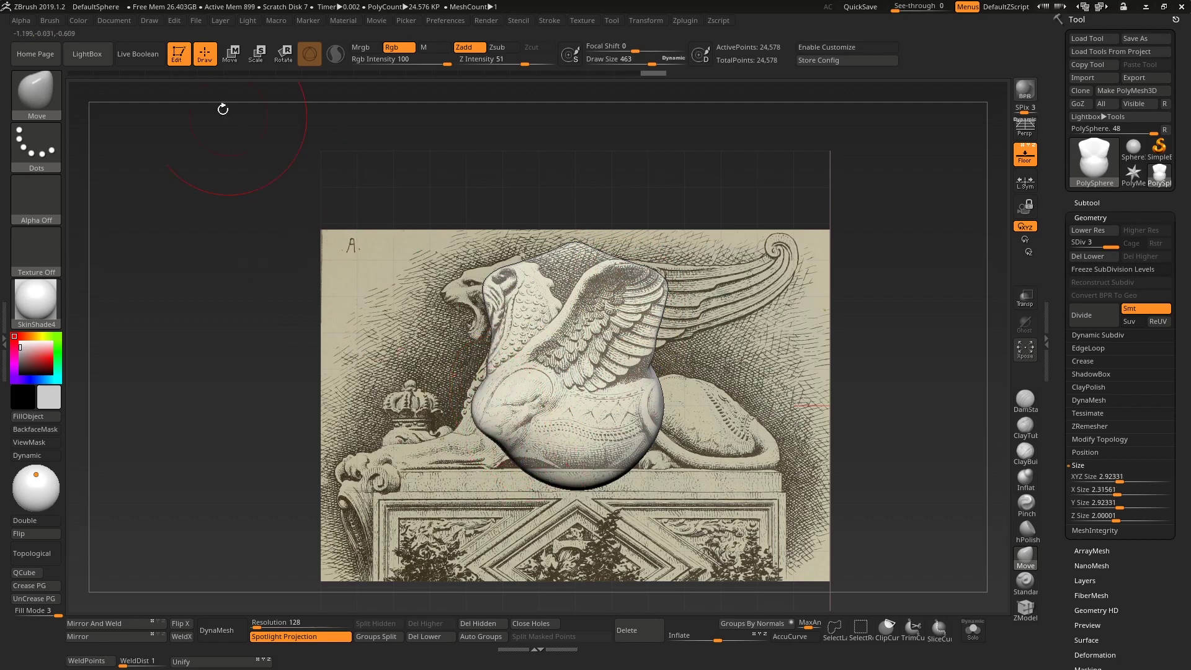
Crop the Left-Right reference image to Crop Left 382, Top 207, Width 980 and Height 602, and view both planes at an angle
{"action": "left_click", "coordinate": [149, 21]}
{"action": "left_click_drag", "start_coordinate": [278, 422], "coordinate": [281, 339]}
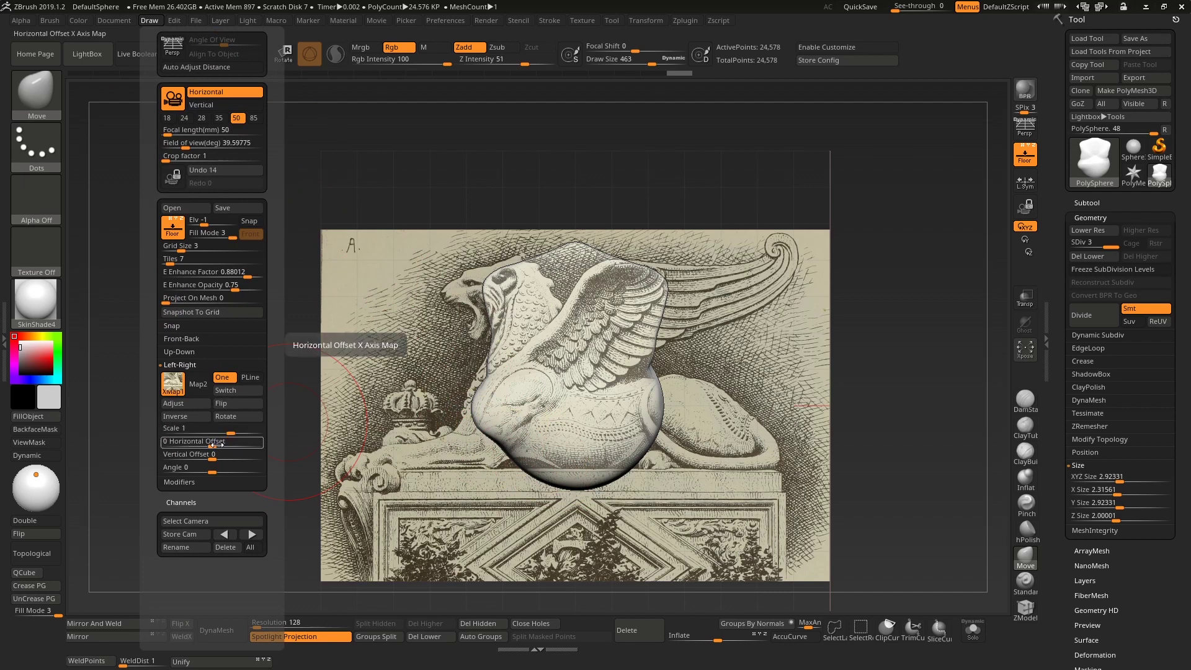
{"action": "left_click", "coordinate": [198, 402]}
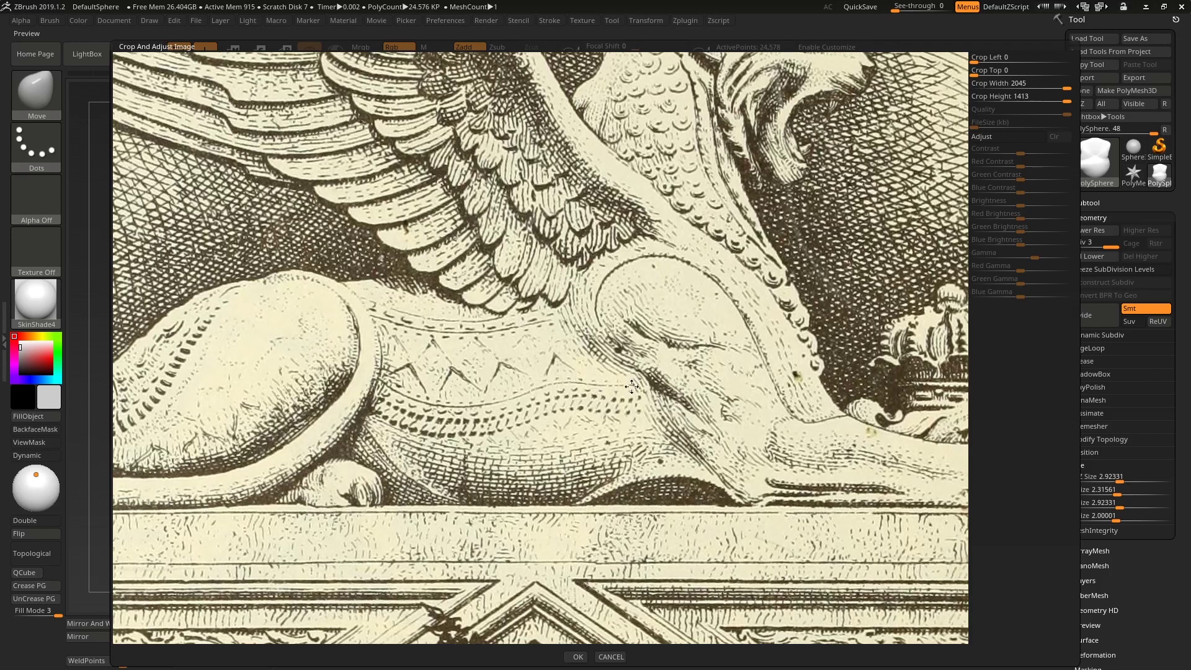
{"action": "left_click_drag", "start_coordinate": [607, 441], "coordinate": [583, 392]}
{"action": "left_click_drag", "start_coordinate": [1064, 87], "coordinate": [1027, 100]}
{"action": "left_click", "coordinate": [985, 73]}
{"action": "left_click", "coordinate": [989, 59]}
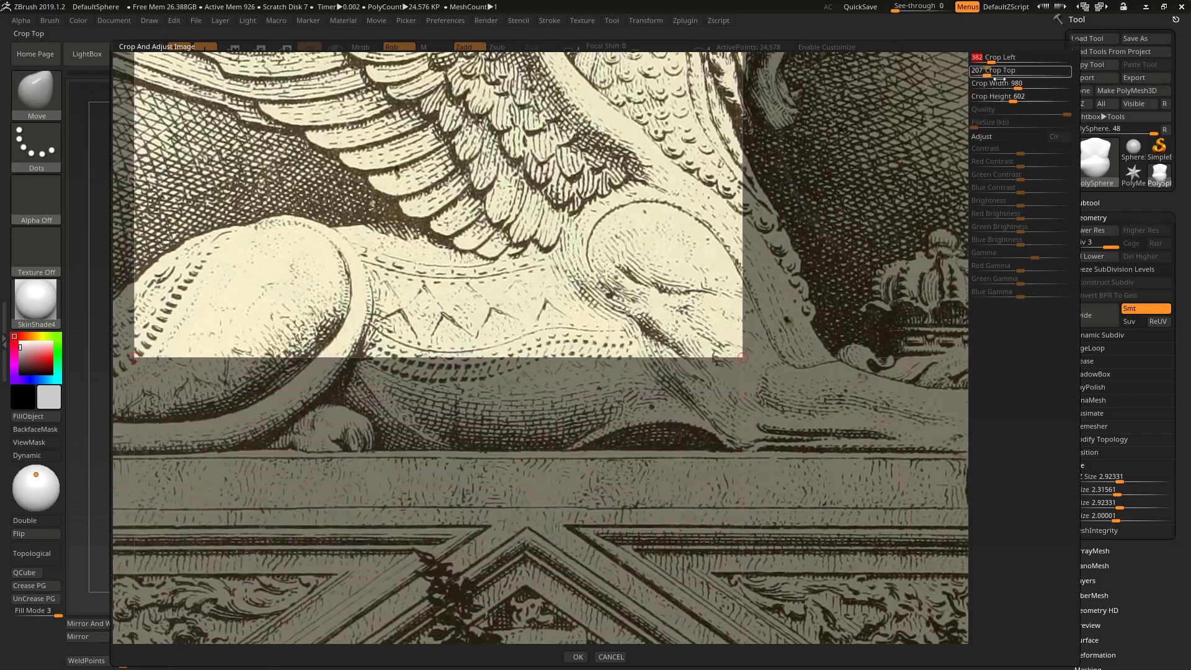
{"action": "left_click", "coordinate": [578, 657]}
{"action": "left_click_drag", "start_coordinate": [877, 252], "coordinate": [717, 493]}
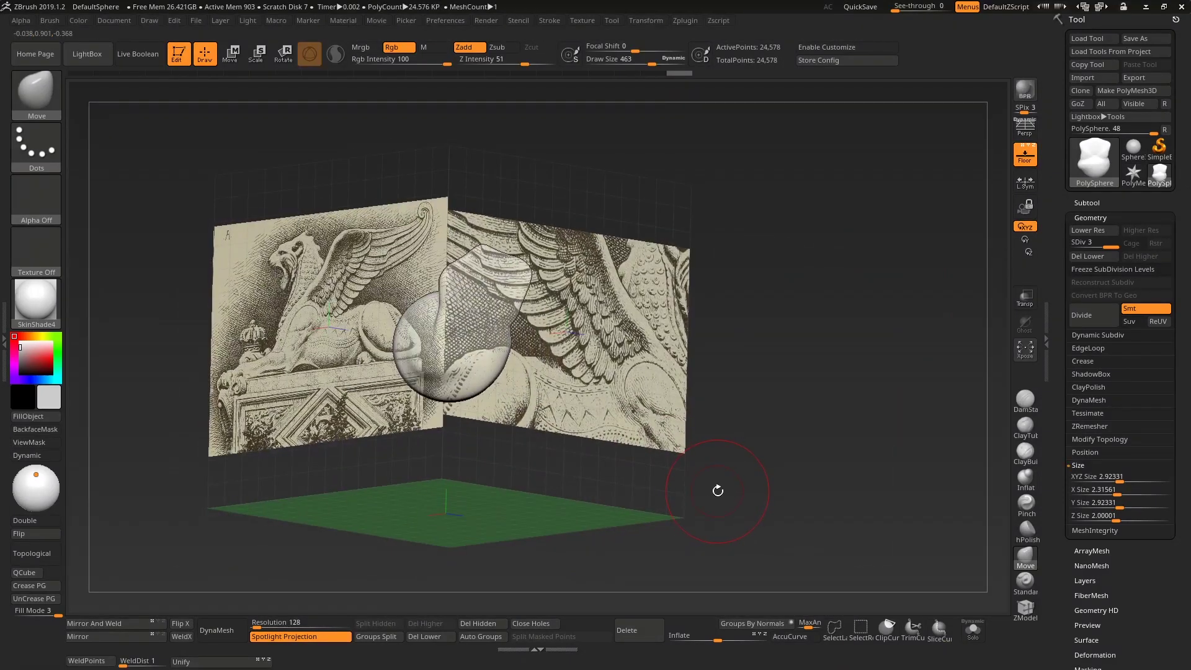